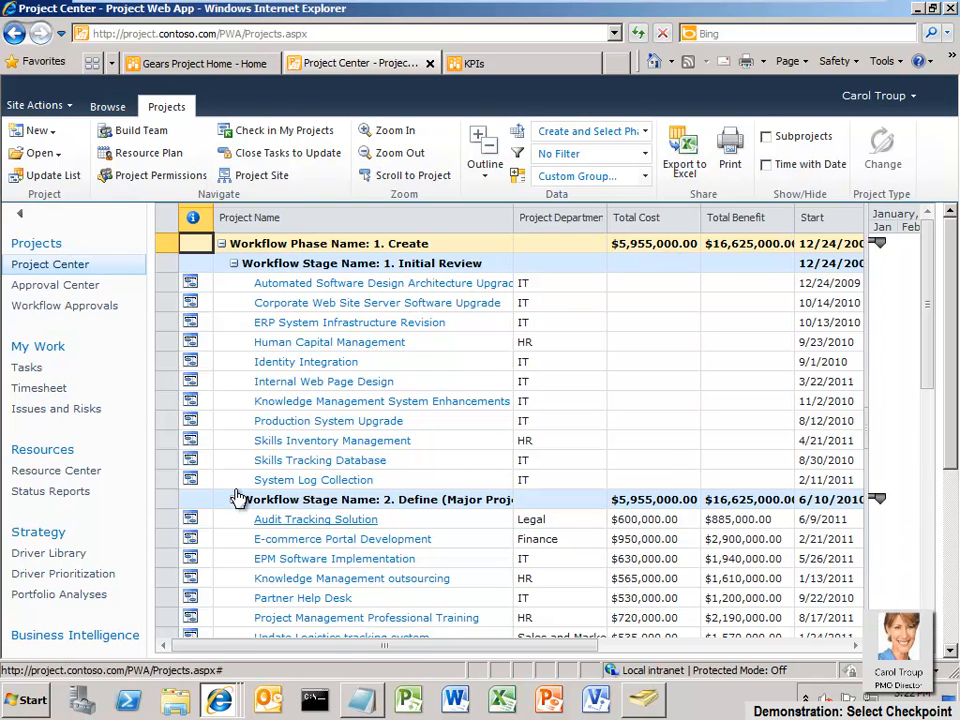
Review the definition and project impact statements of the business driver "Expand into new markets and segments" in the driver library, and close it
{"action": "left_click", "coordinate": [58, 554]}
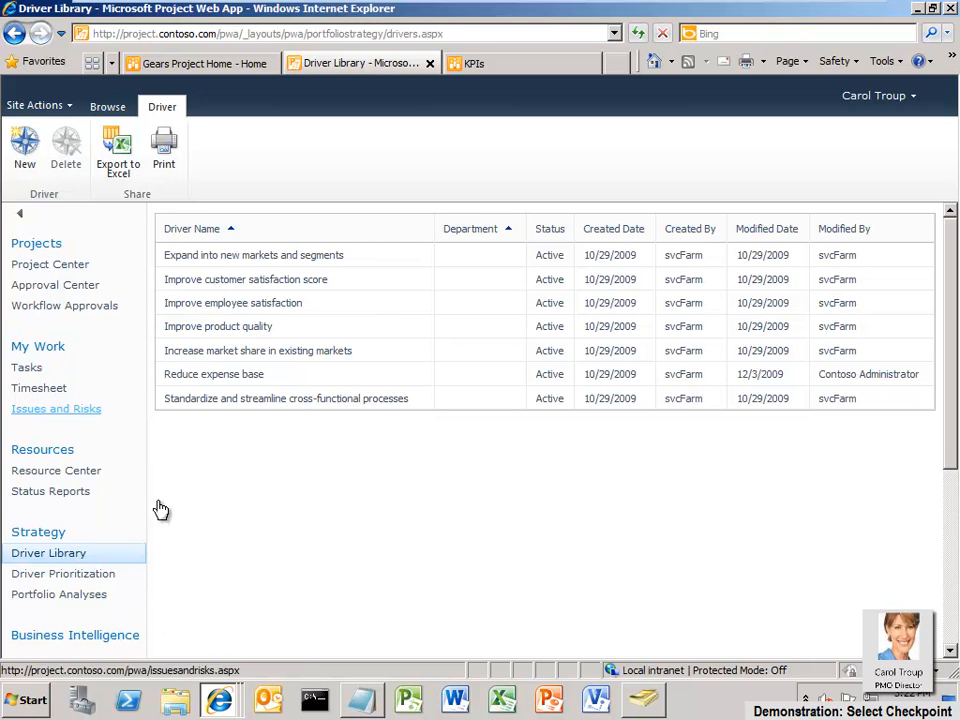
{"action": "left_click", "coordinate": [312, 256]}
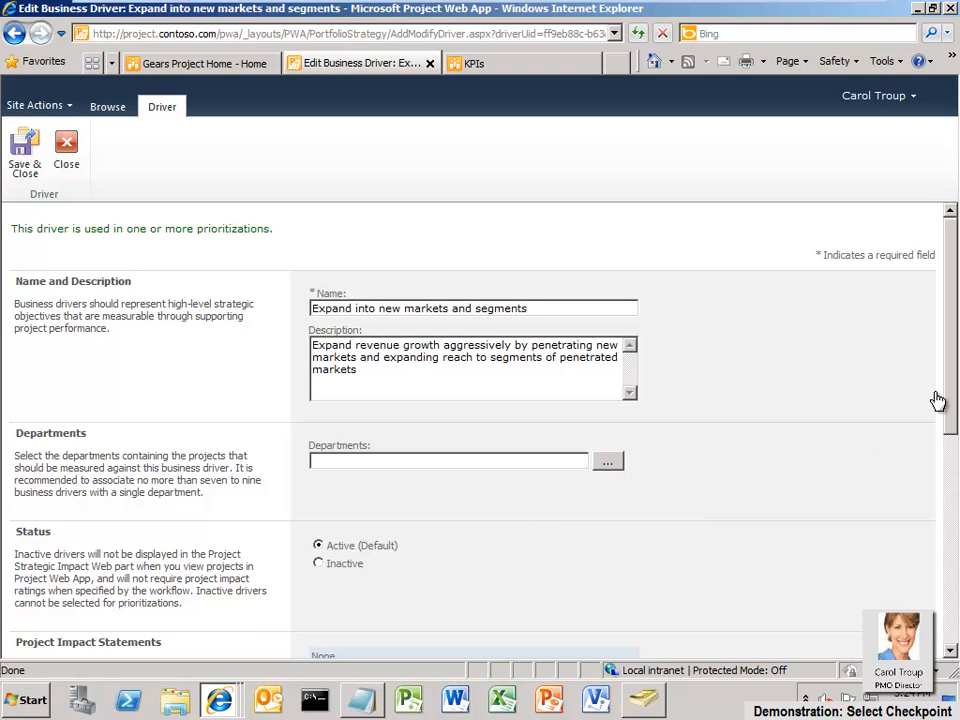
{"action": "left_click_drag", "start_coordinate": [953, 393], "coordinate": [950, 523]}
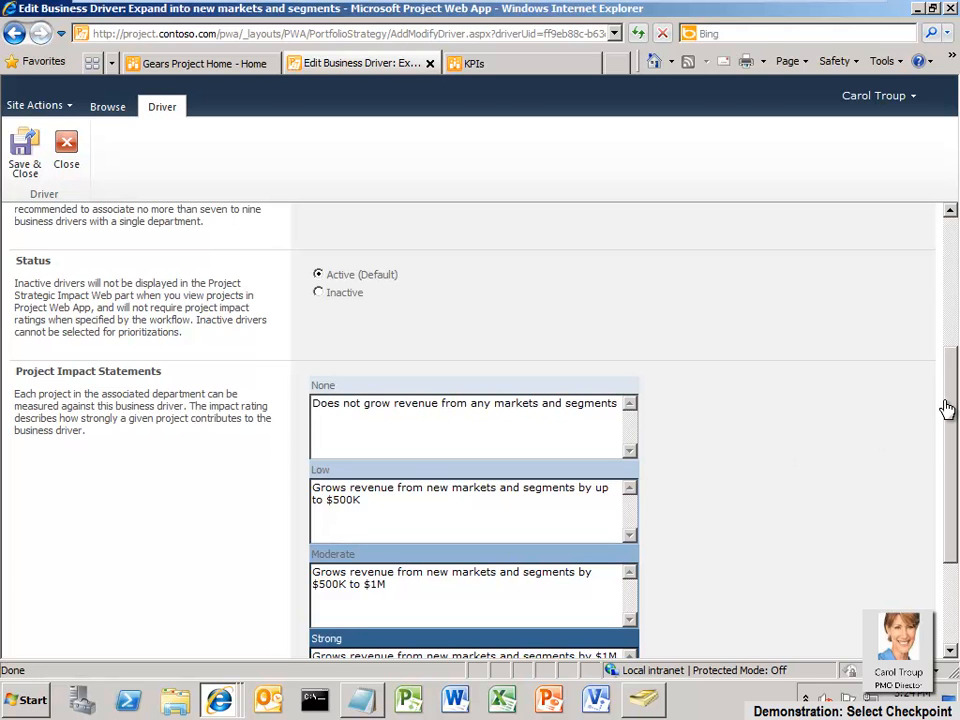
{"action": "left_click_drag", "start_coordinate": [948, 407], "coordinate": [954, 486]}
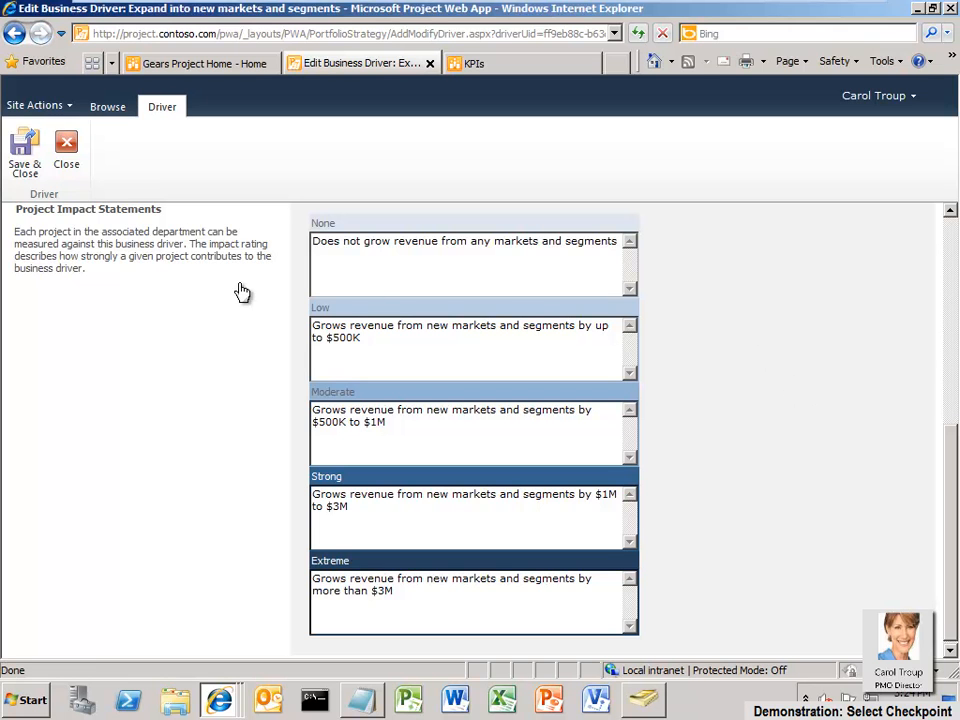
{"action": "left_click", "coordinate": [66, 157]}
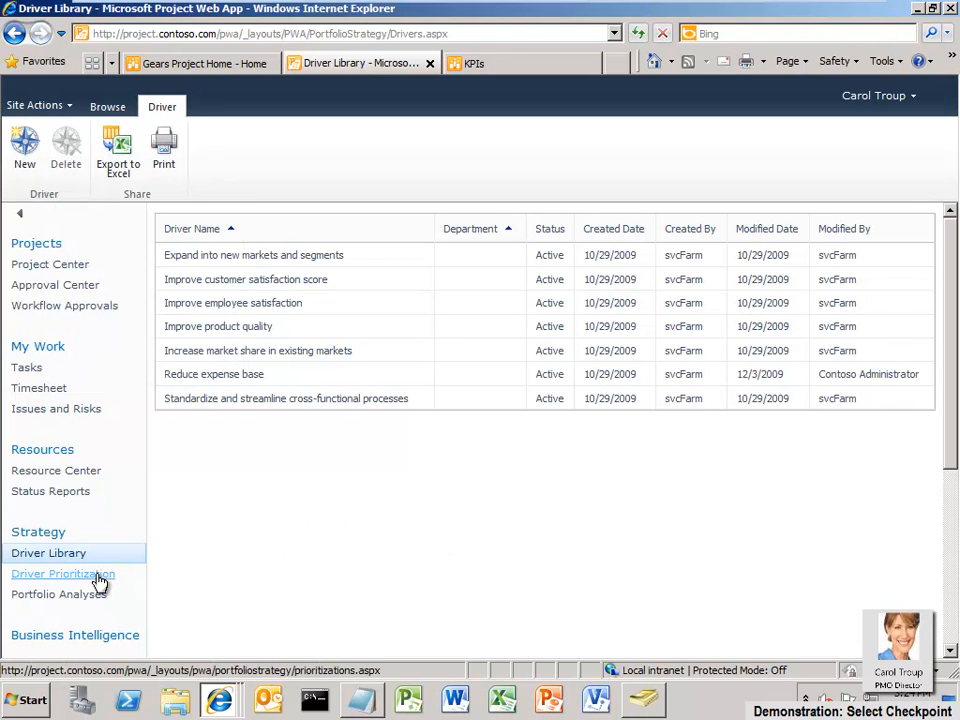
Review the CIO driver prioritization's ranked priorities and pairwise driver comparisons, including the available importance ratings, and close it unchanged
{"action": "left_click", "coordinate": [63, 574]}
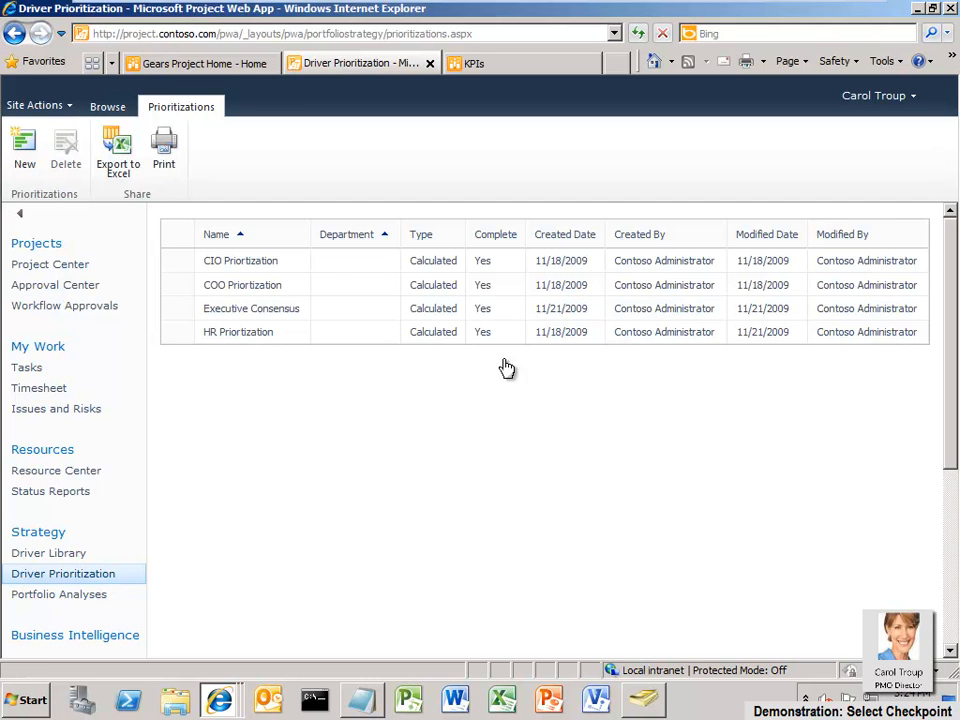
{"action": "left_click", "coordinate": [260, 266]}
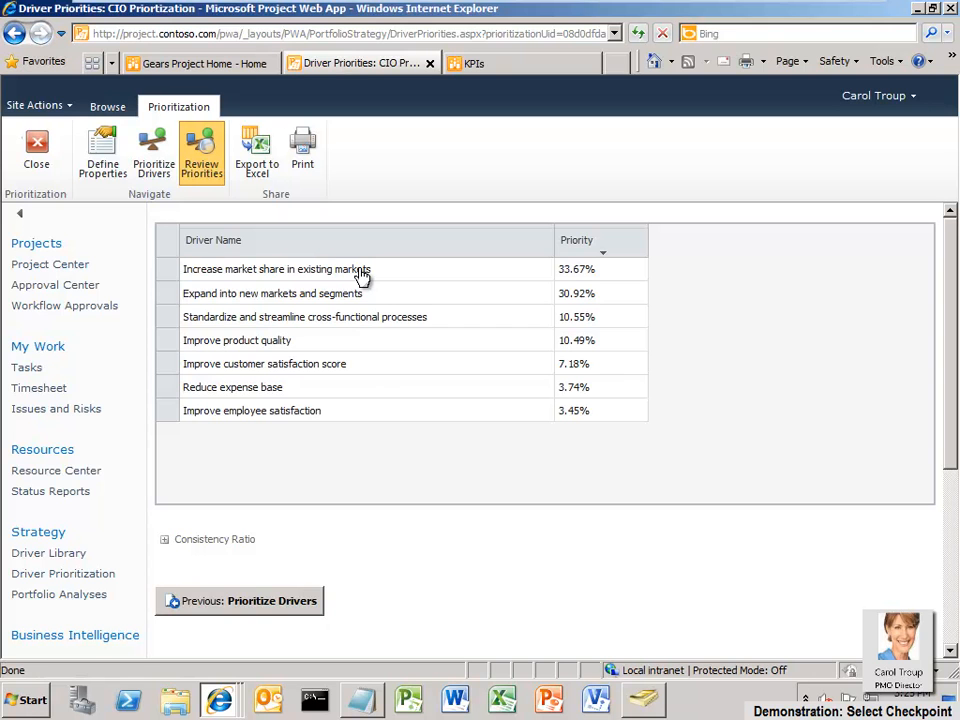
{"action": "left_click", "coordinate": [178, 274]}
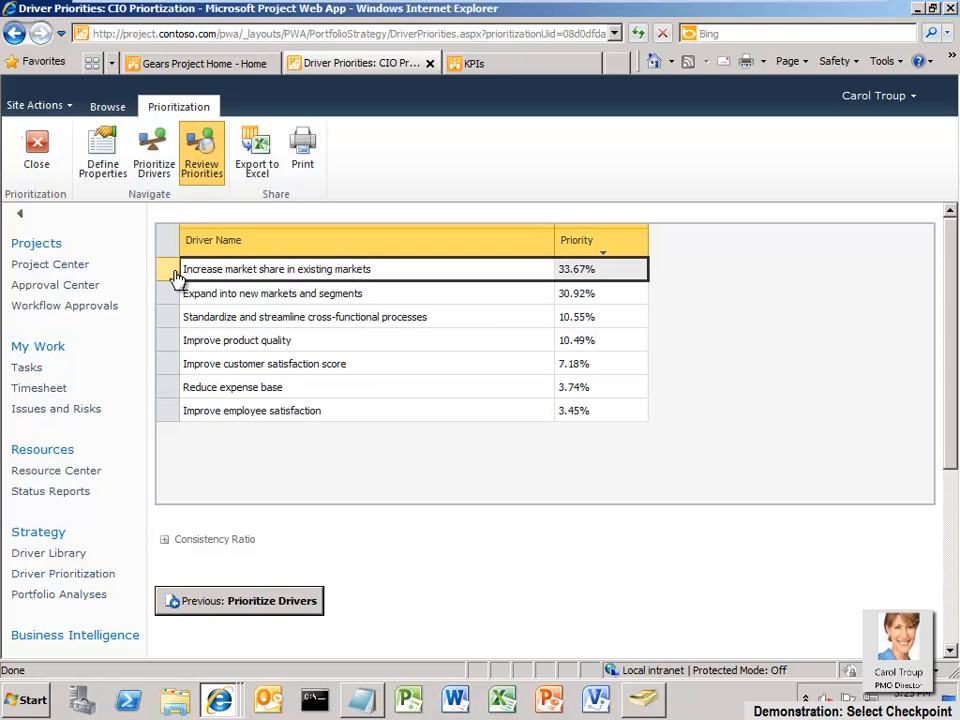
{"action": "left_click", "coordinate": [158, 170]}
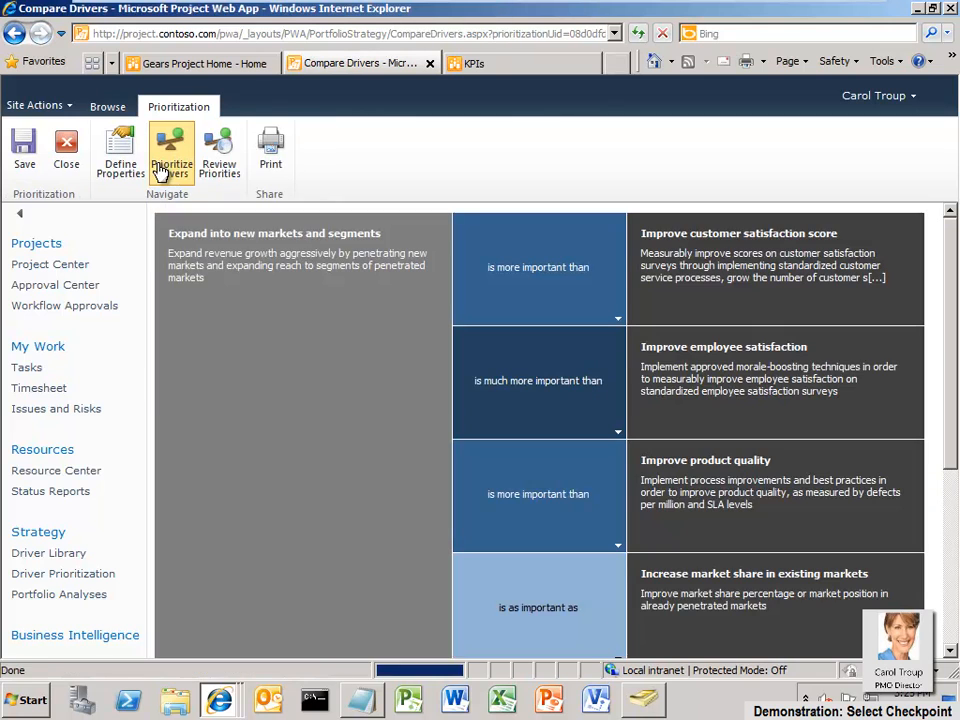
{"action": "left_click", "coordinate": [615, 321]}
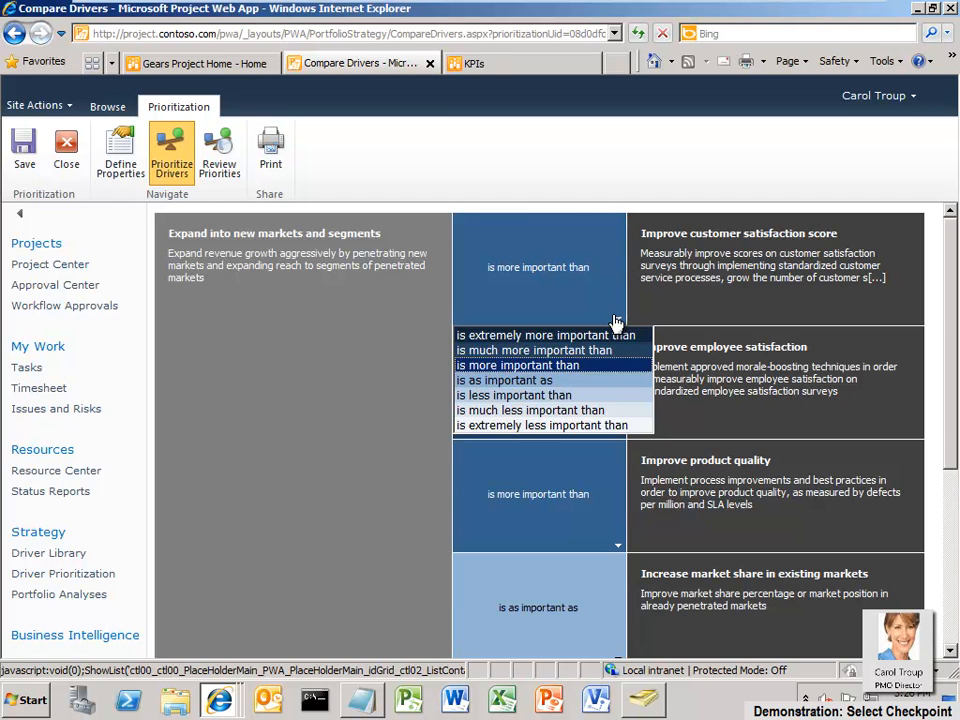
{"action": "left_click", "coordinate": [68, 148]}
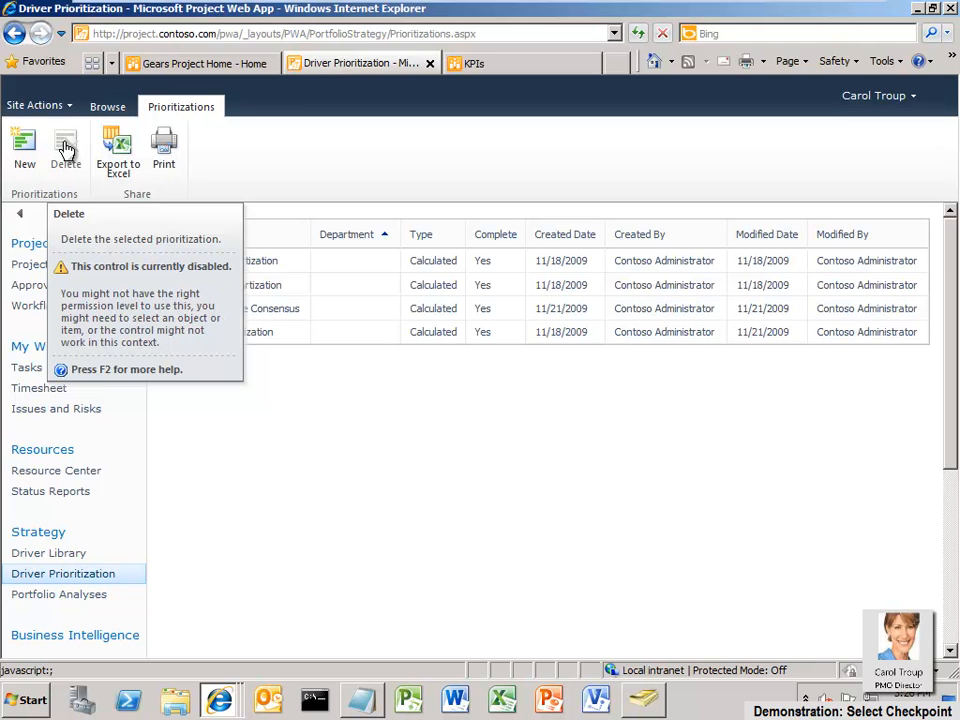
Open the FY11 Portfolio Analysis and review its properties, the projects' driver impact ratings and the resulting project priorities
{"action": "left_click", "coordinate": [88, 595]}
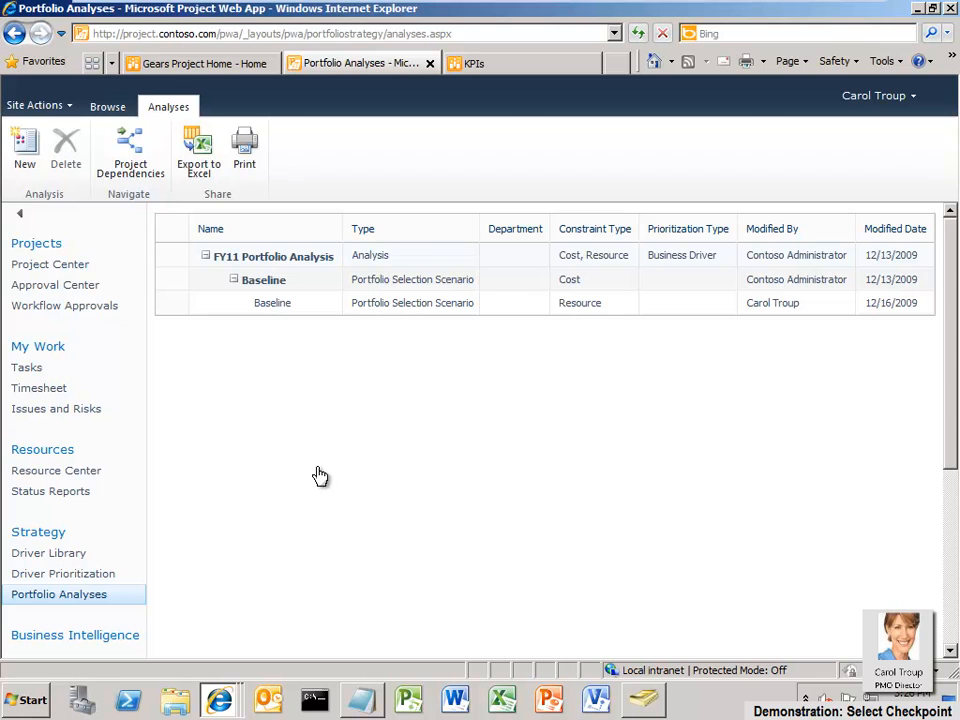
{"action": "left_click", "coordinate": [305, 262]}
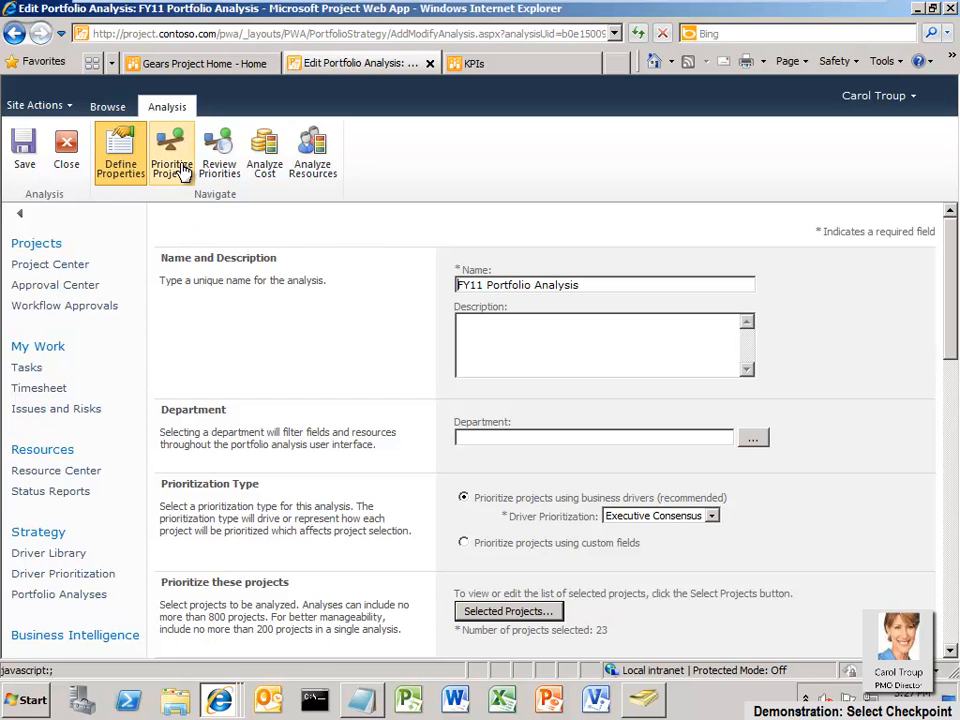
{"action": "left_click", "coordinate": [183, 173]}
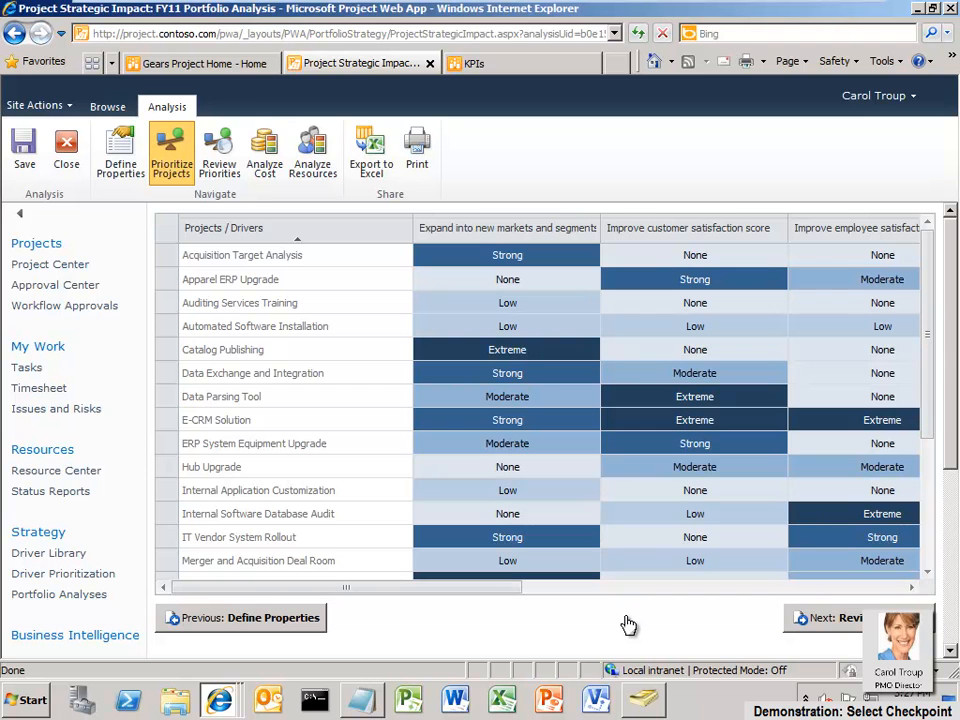
{"action": "left_click", "coordinate": [213, 160]}
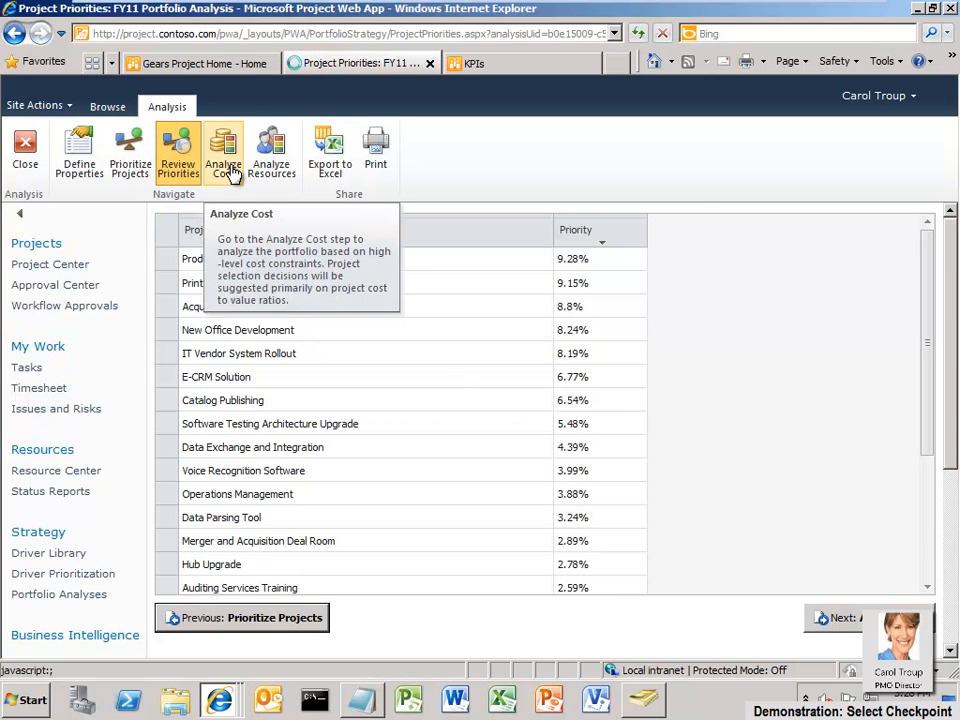
In the cost analysis, show the strategic alignment chart, and recalculate the portfolio with a Total Cost limit of $12,684,000.00
{"action": "left_click", "coordinate": [228, 170]}
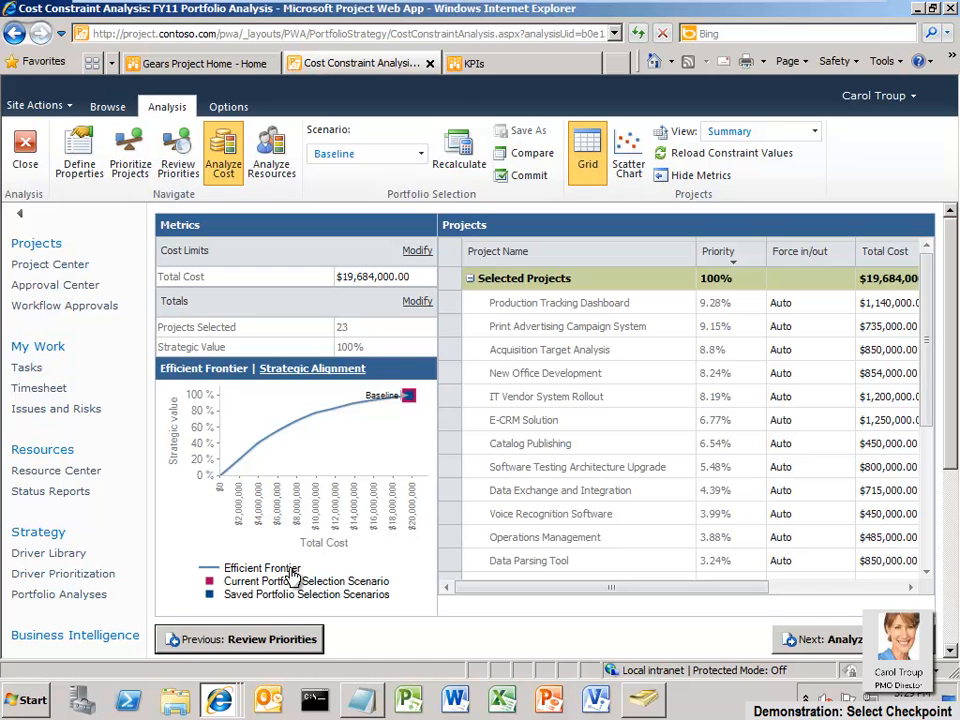
{"action": "left_click", "coordinate": [331, 373]}
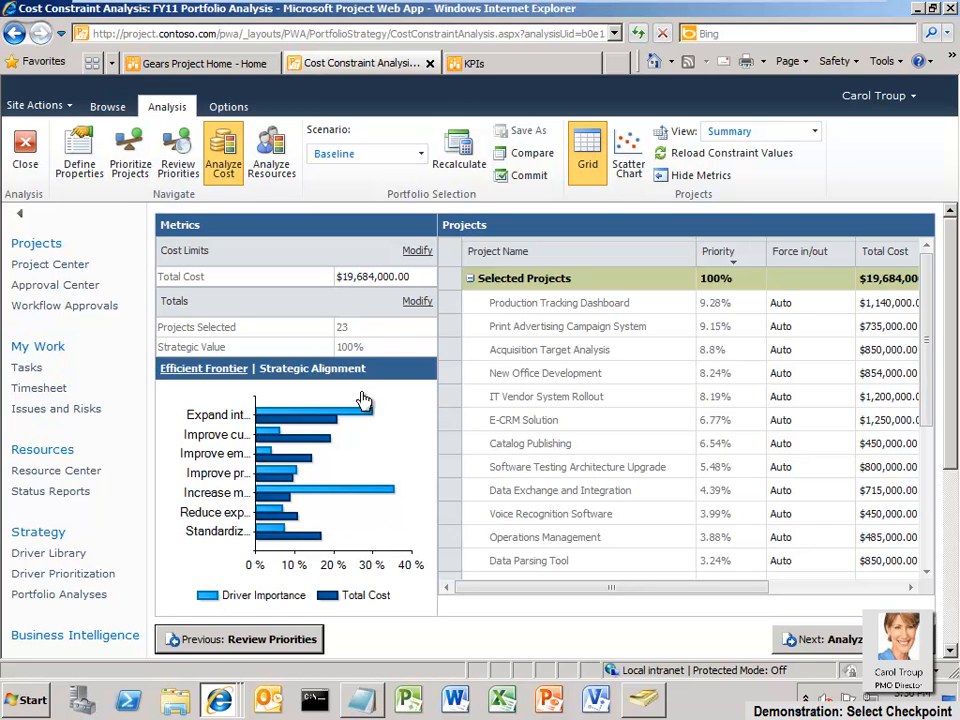
{"action": "left_click", "coordinate": [424, 274]}
{"action": "left_click", "coordinate": [341, 278]}
{"action": "key", "text": "Right"}
{"action": "key", "text": "Delete"}
{"action": "type", "text": "2"}
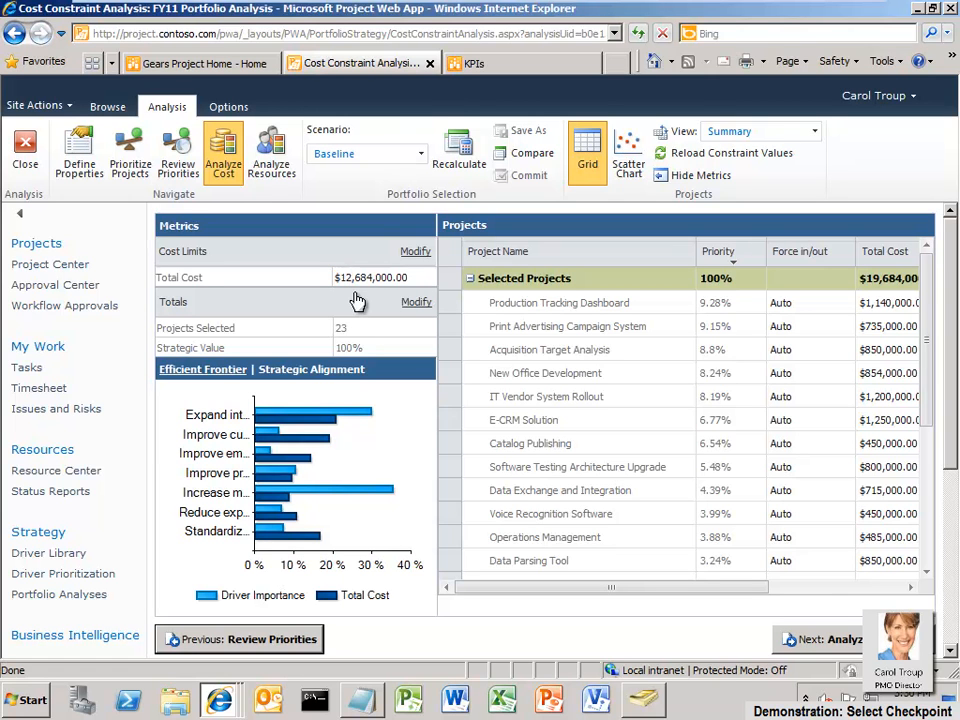
{"action": "left_click", "coordinate": [463, 156]}
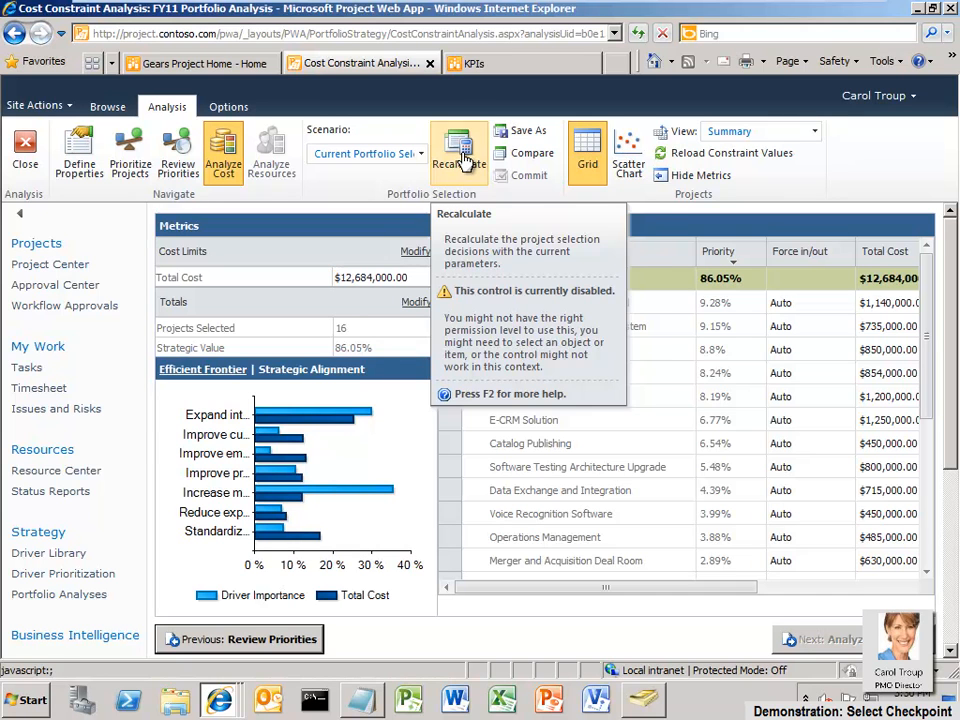
Check the efficient frontier and the unselected projects, and save the portfolio selection scenario as $12M
{"action": "left_click", "coordinate": [205, 371]}
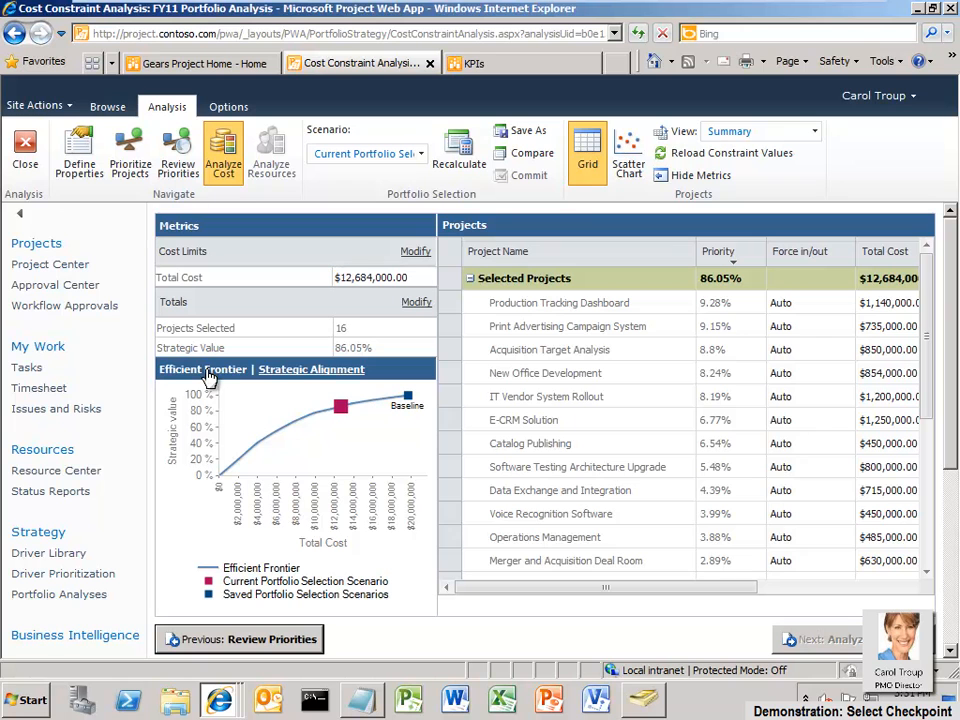
{"action": "left_click_drag", "start_coordinate": [926, 340], "coordinate": [933, 488]}
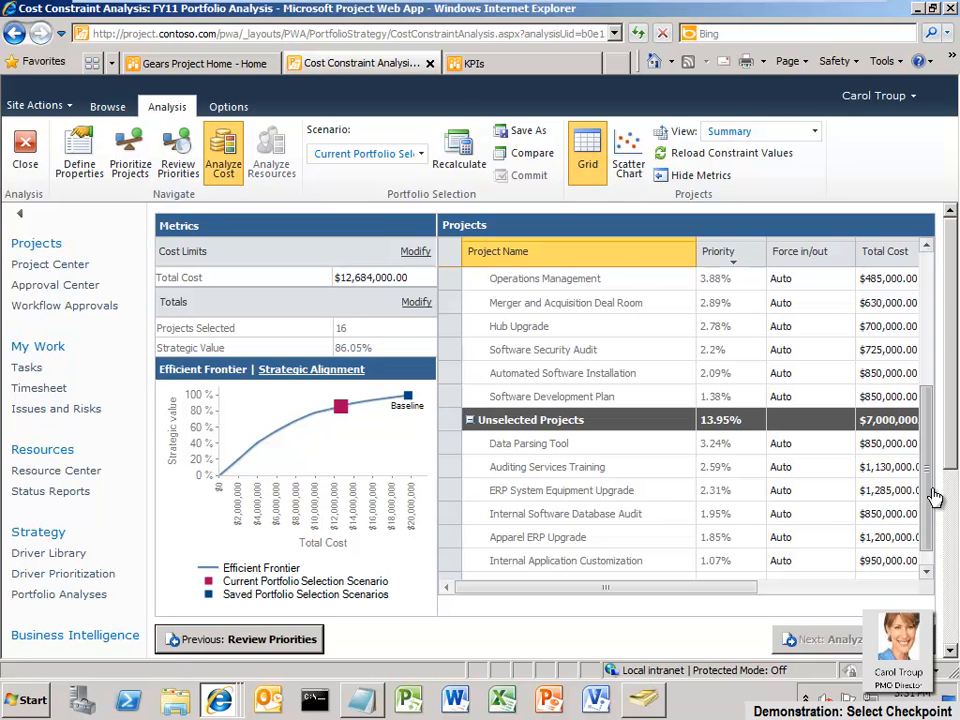
{"action": "left_click", "coordinate": [508, 143]}
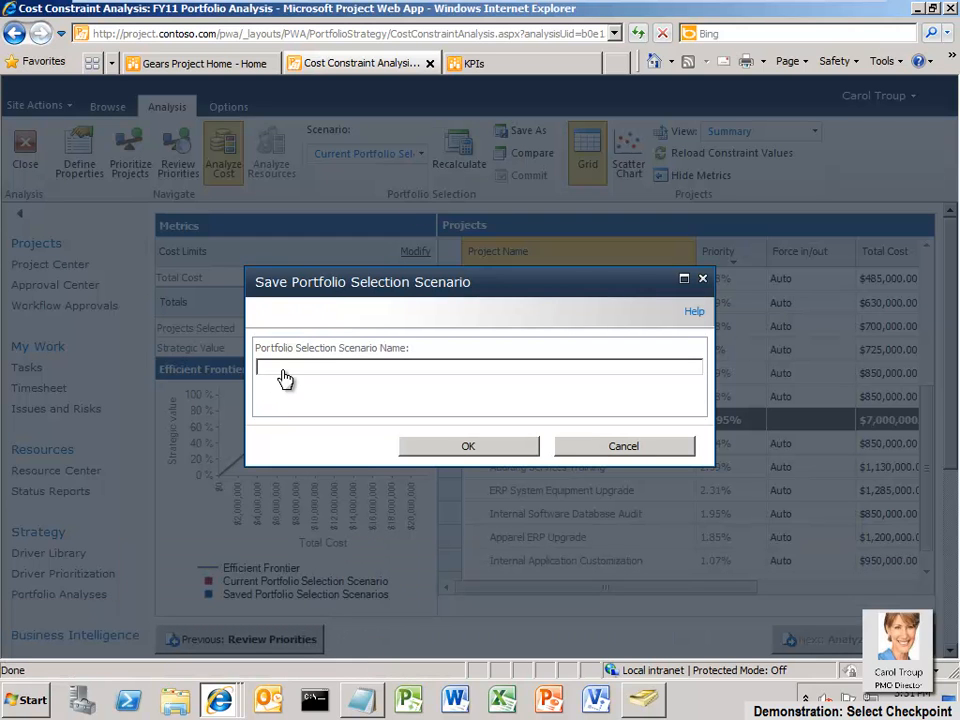
{"action": "type", "text": "S12"}
{"action": "type", "text": "M"}
{"action": "left_click", "coordinate": [433, 445]}
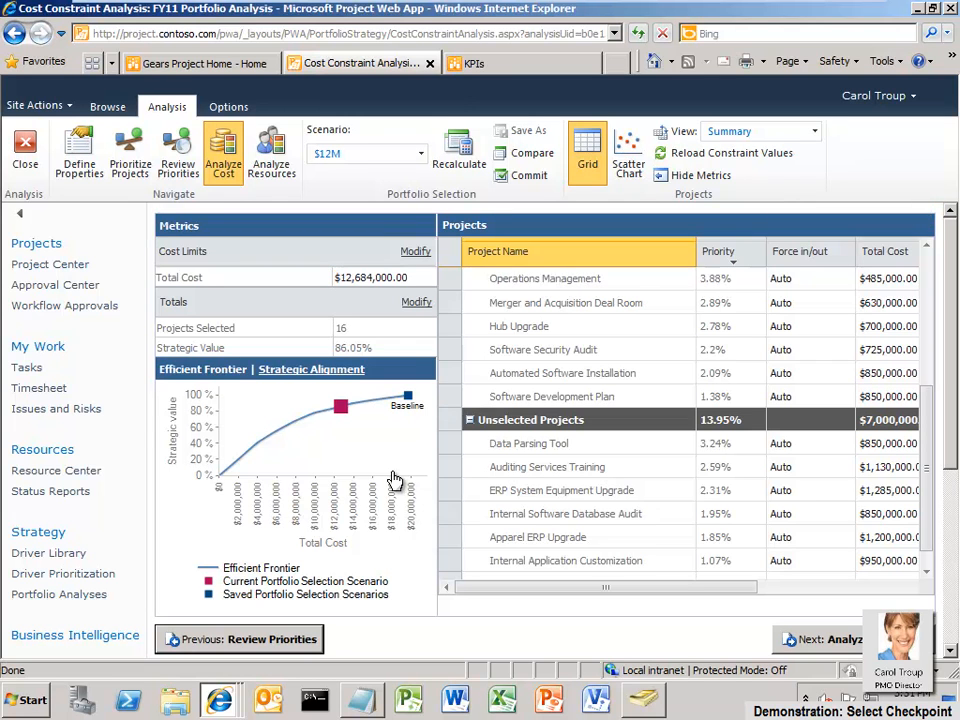
Lower the Total Cost limit to $10,684,000.00, recalculate the project selection and check which projects drop out
{"action": "left_click", "coordinate": [347, 277]}
{"action": "key", "text": "Delete"}
{"action": "type", "text": "0"}
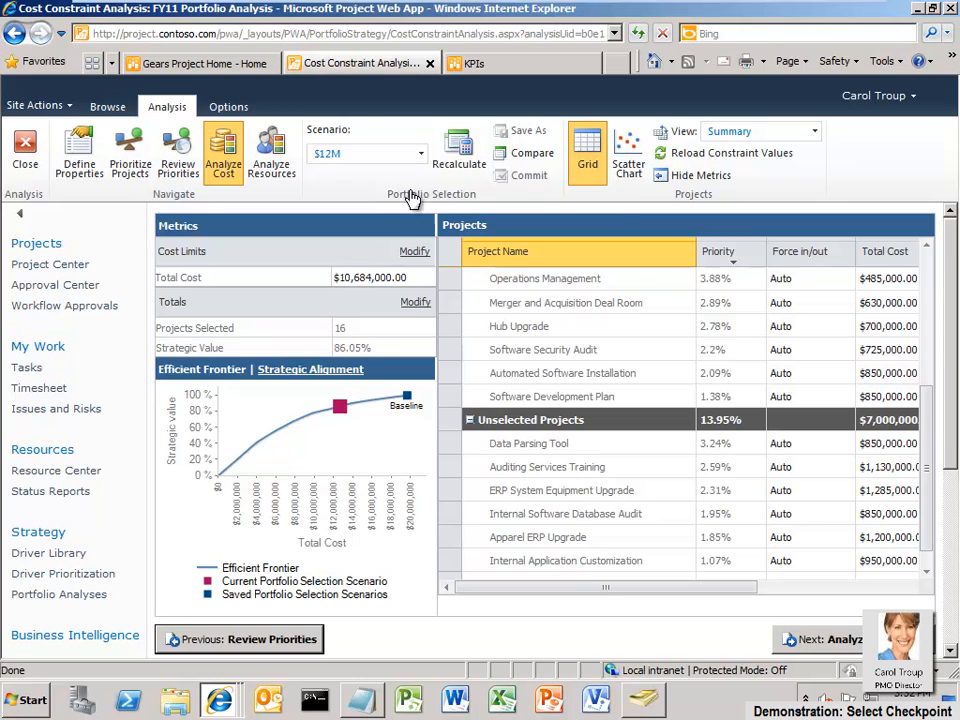
{"action": "left_click", "coordinate": [455, 161]}
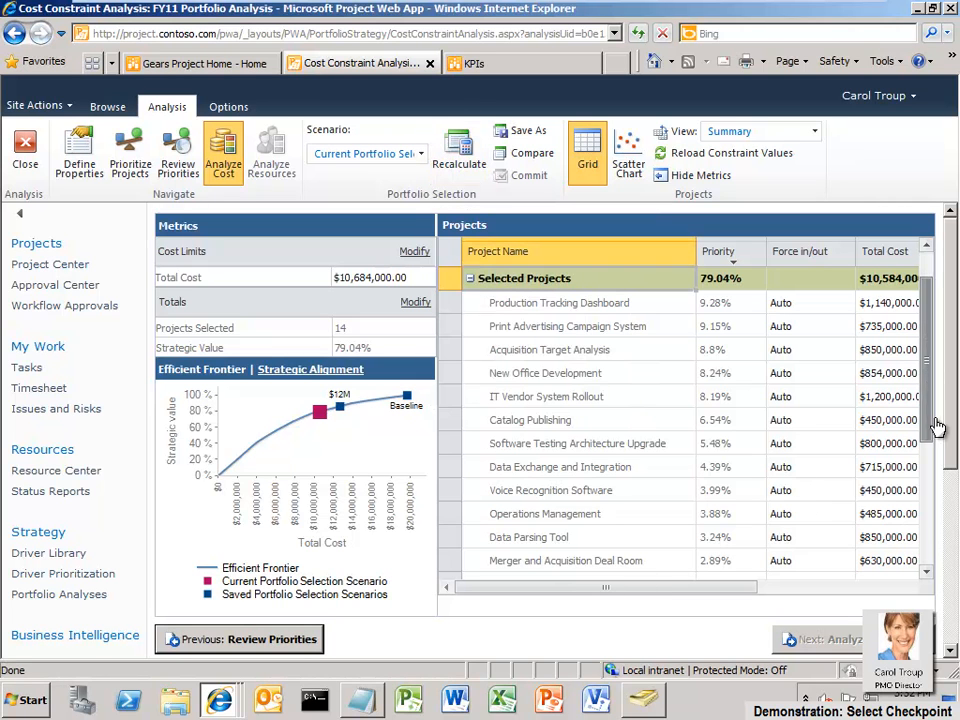
{"action": "scroll", "coordinate": [938, 510], "scroll_direction": "down", "scroll_amount": 3}
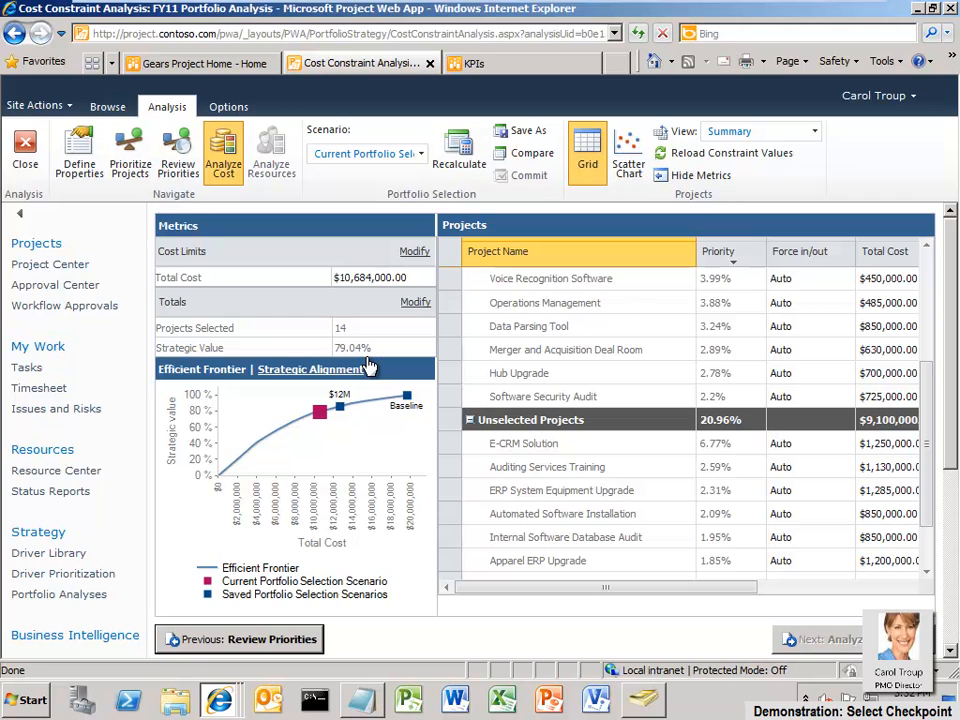
Save the recalculated portfolio selection as a scenario named $10M
{"action": "left_click", "coordinate": [535, 137]}
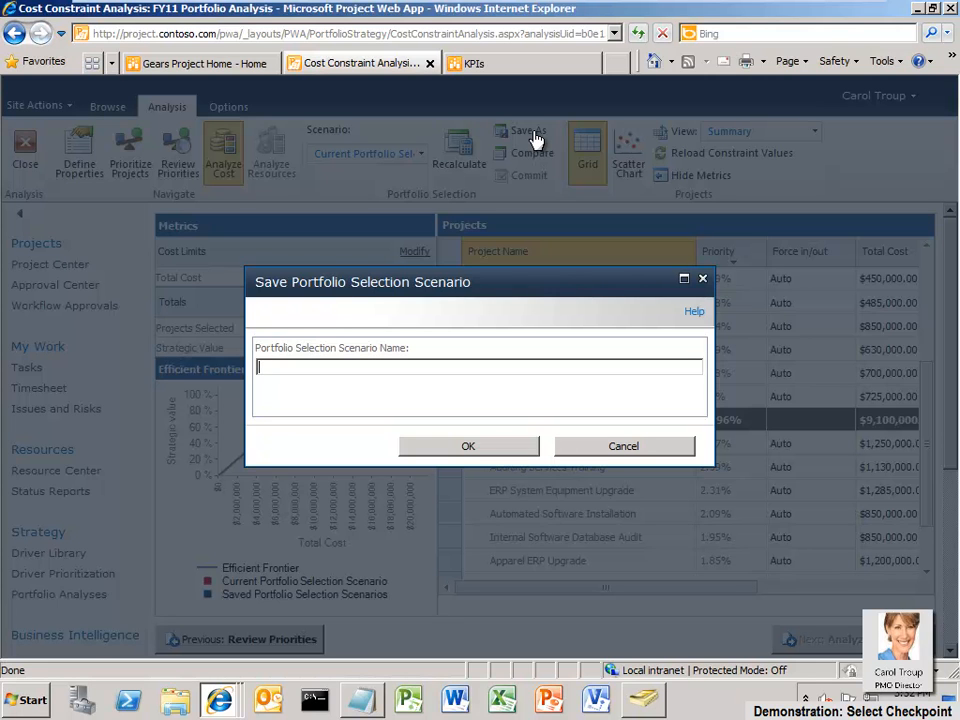
{"action": "type", "text": "S10M"}
{"action": "left_click", "coordinate": [464, 451]}
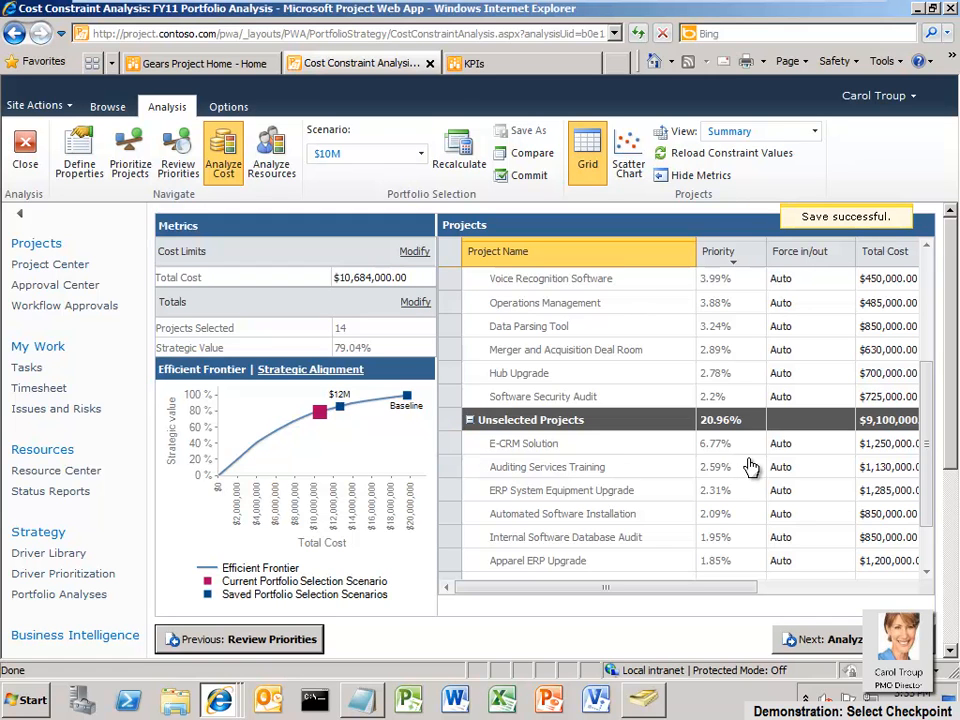
Force the E-CRM Solution project into the portfolio with the reason Compliance, and recalculate the project selection
{"action": "left_click", "coordinate": [800, 449]}
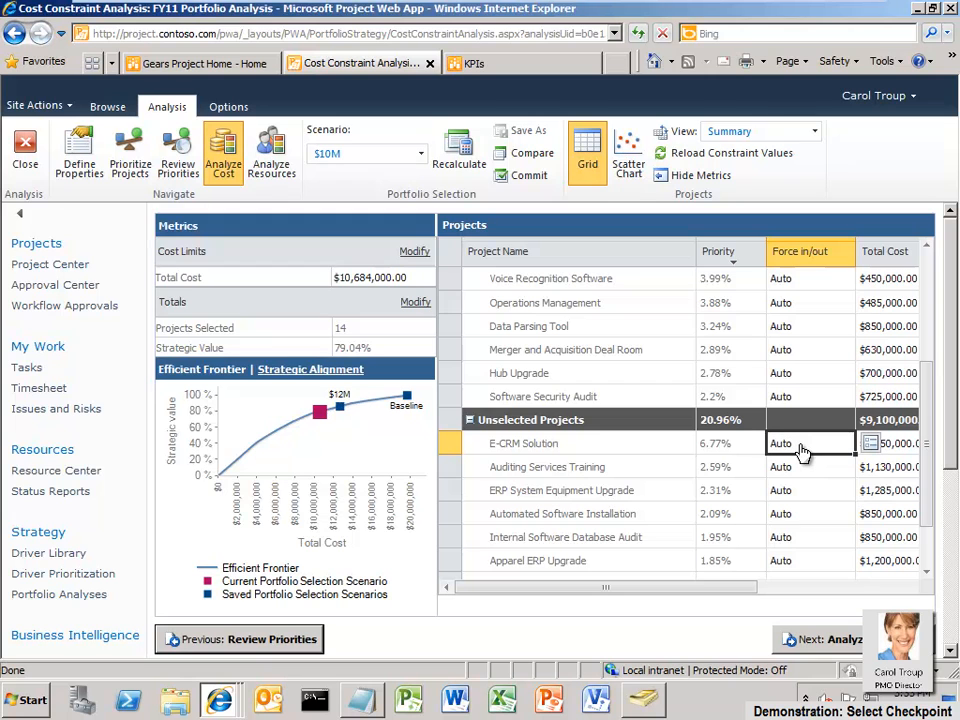
{"action": "left_click", "coordinate": [870, 444]}
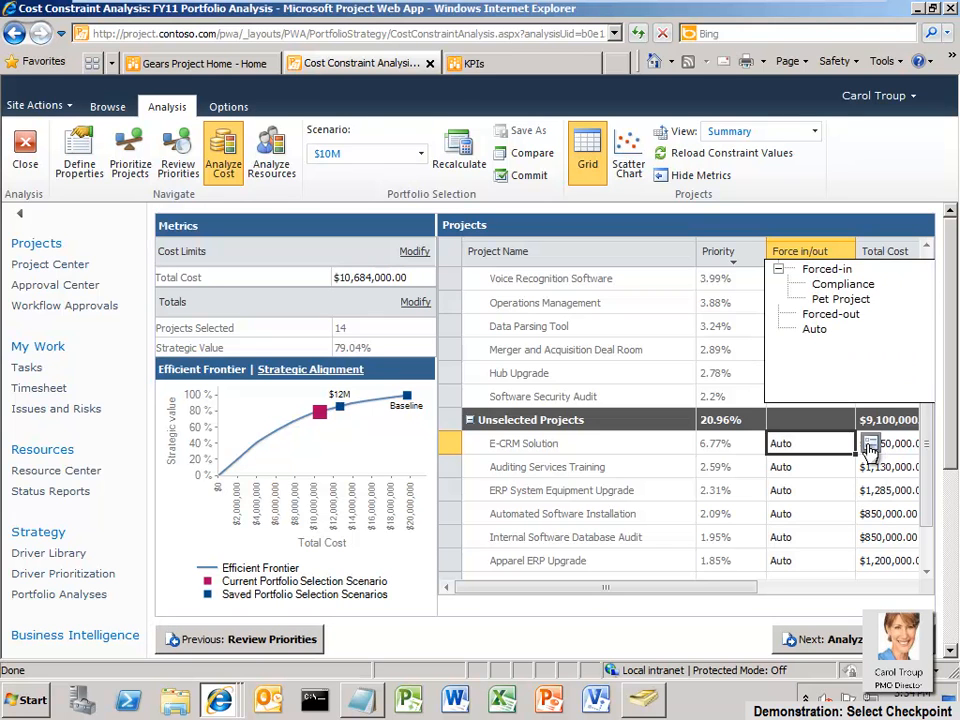
{"action": "left_click", "coordinate": [843, 285]}
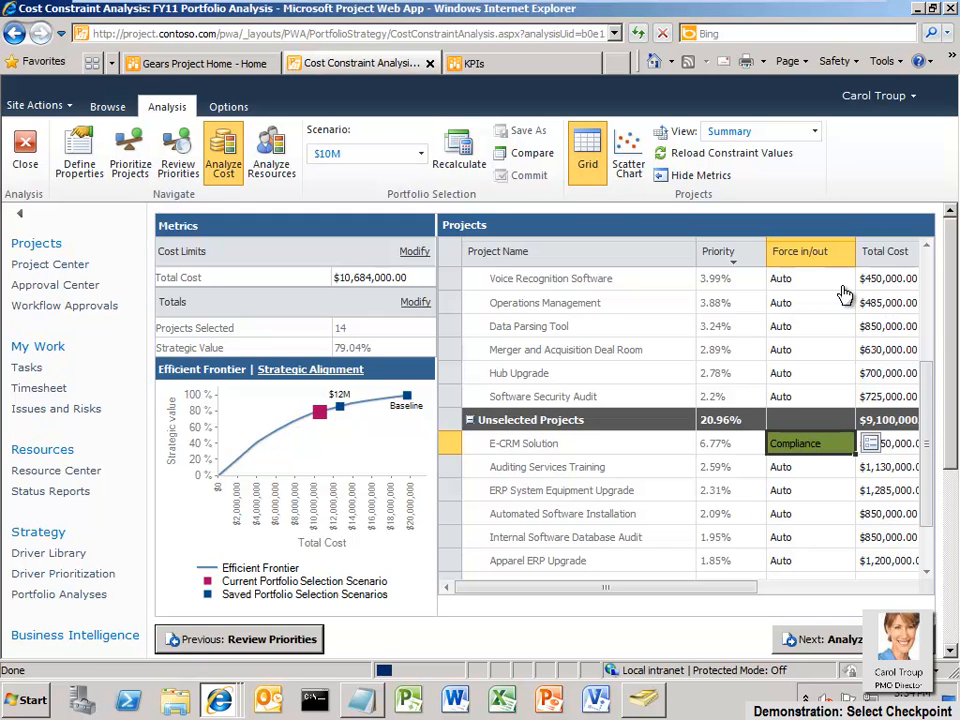
{"action": "left_click", "coordinate": [462, 154]}
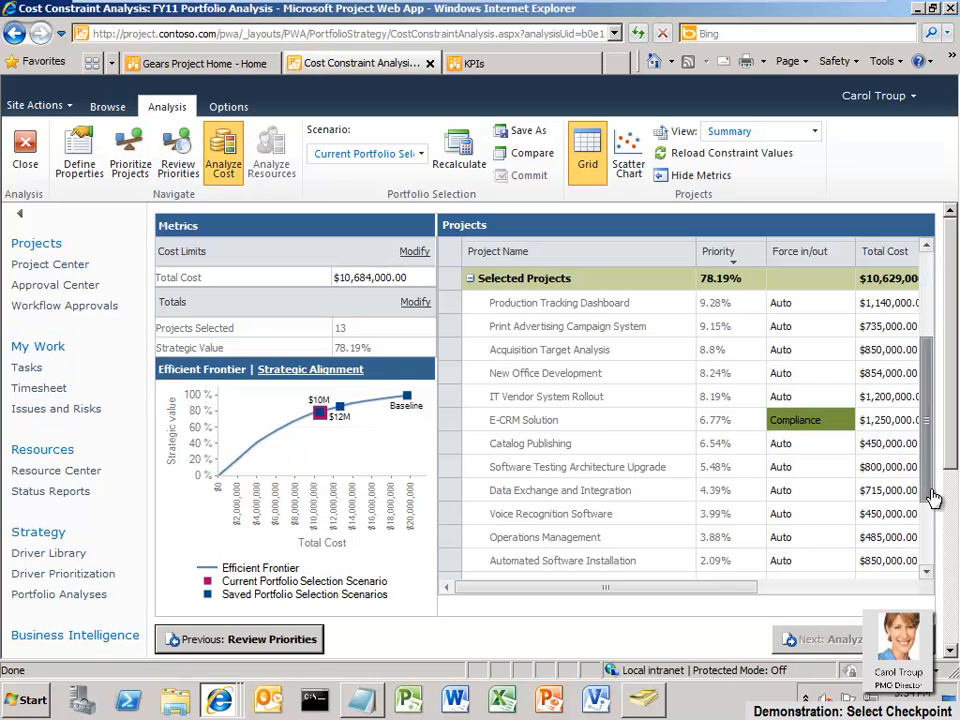
{"action": "scroll", "coordinate": [930, 497], "scroll_direction": "down", "scroll_amount": 3}
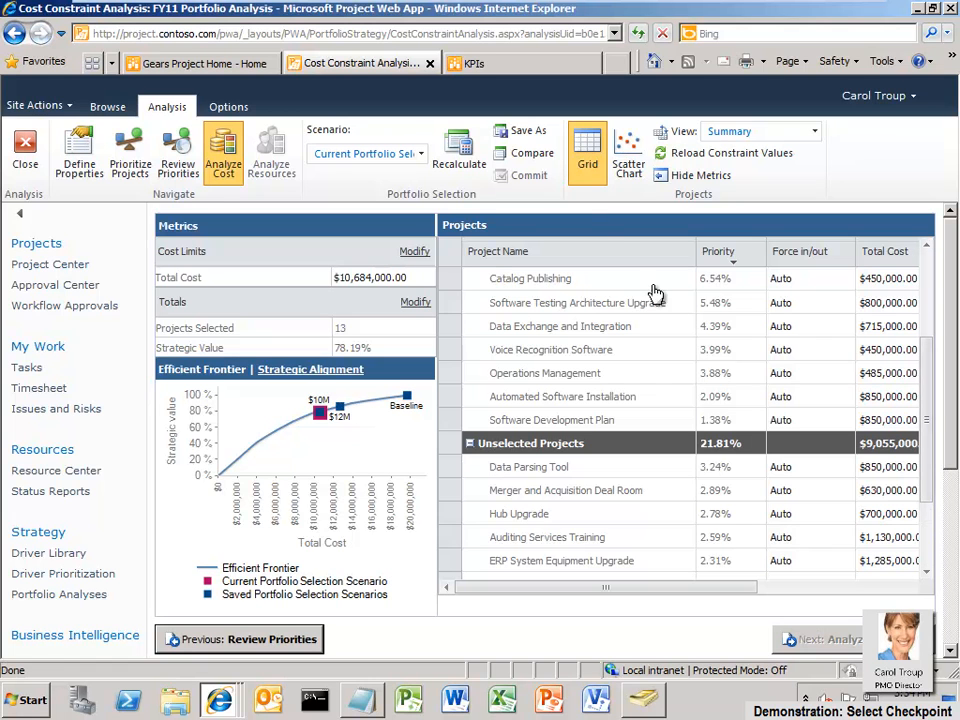
Save the selection with the forced-in project as a scenario named "$10M Force-in"
{"action": "left_click", "coordinate": [522, 133]}
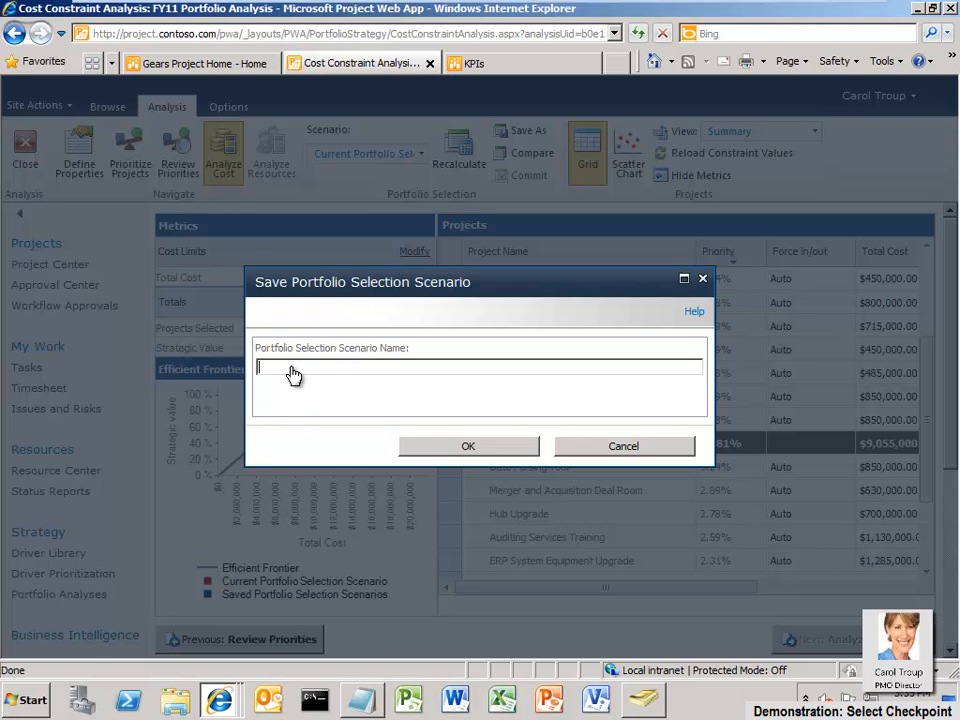
{"action": "type", "text": "$10M Force-in"}
{"action": "left_click", "coordinate": [435, 449]}
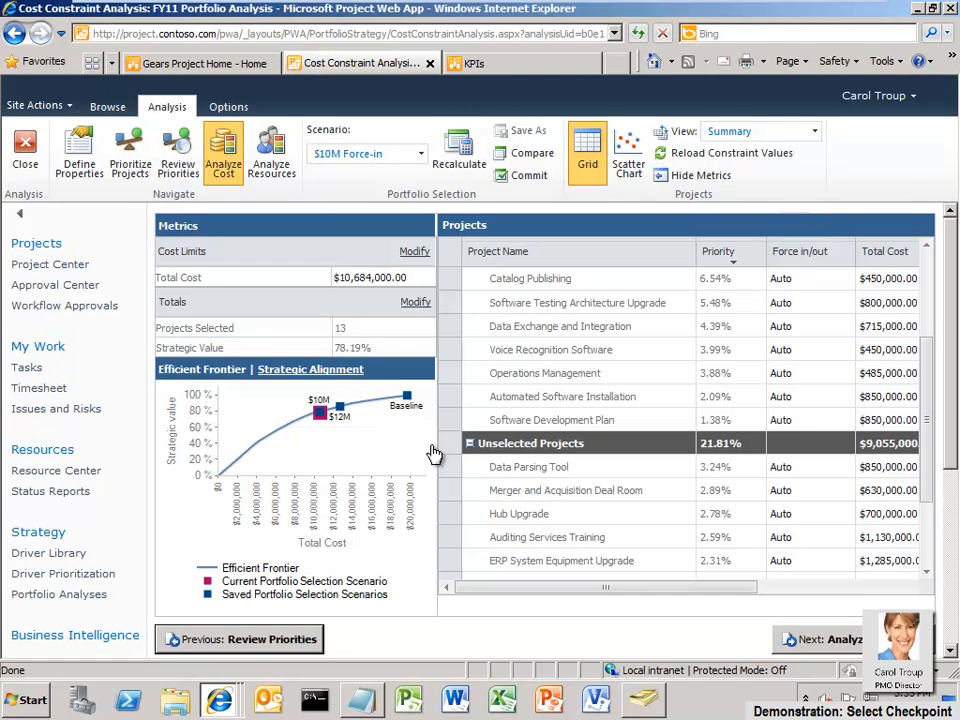
Compare the metrics and project selections of all saved cost scenarios, and close the comparison
{"action": "left_click", "coordinate": [533, 156]}
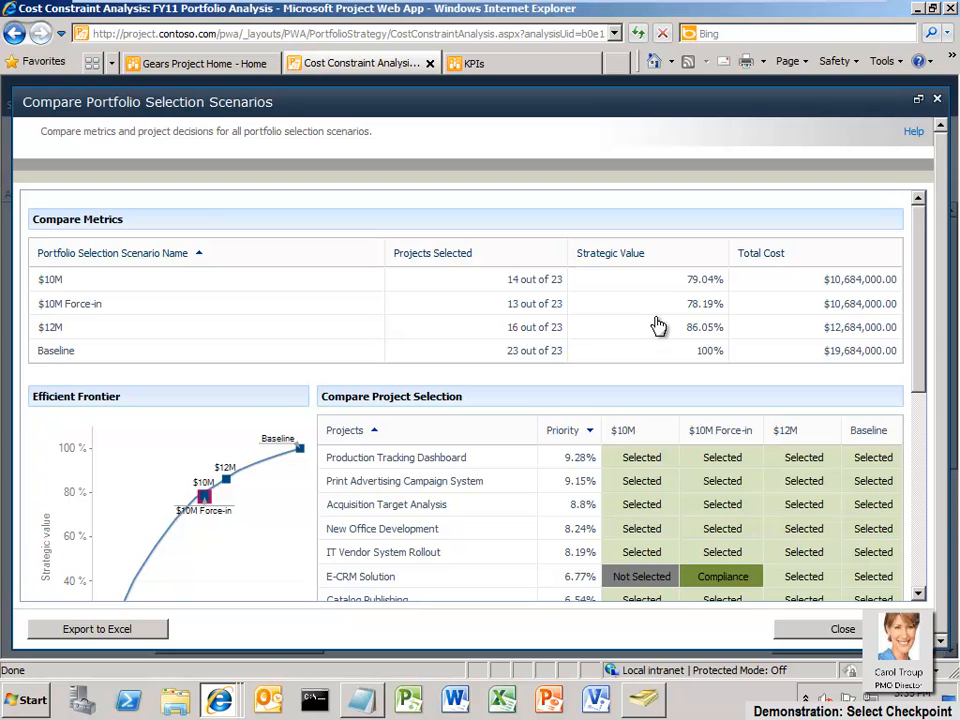
{"action": "left_click", "coordinate": [850, 630]}
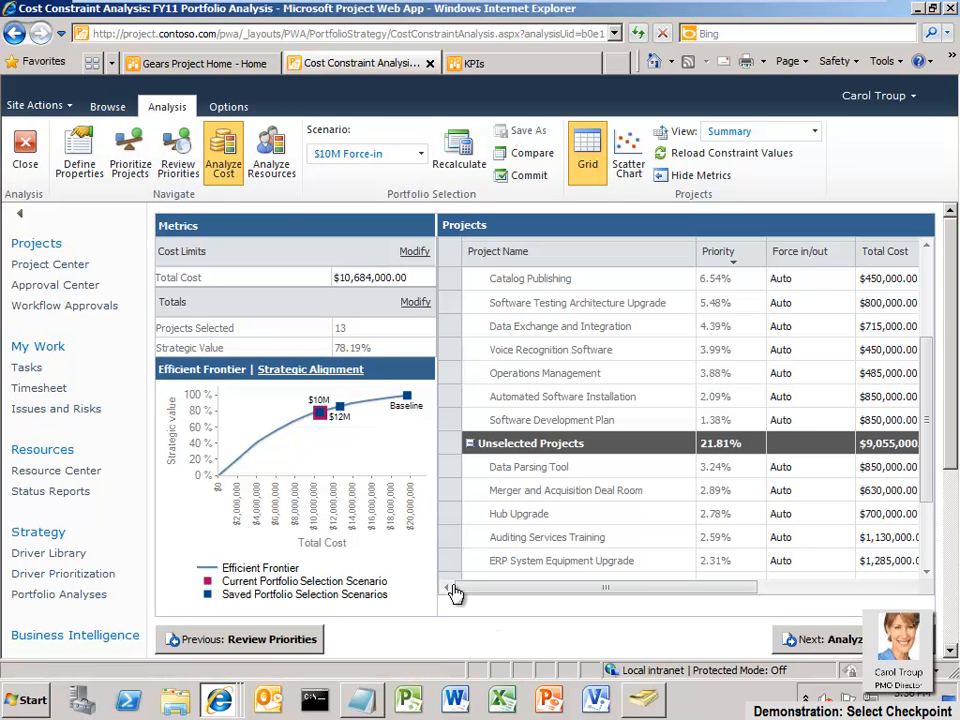
Open the resource constraint analysis in the requirements details view, hide the metrics and highlight the resource deficits
{"action": "left_click", "coordinate": [274, 178]}
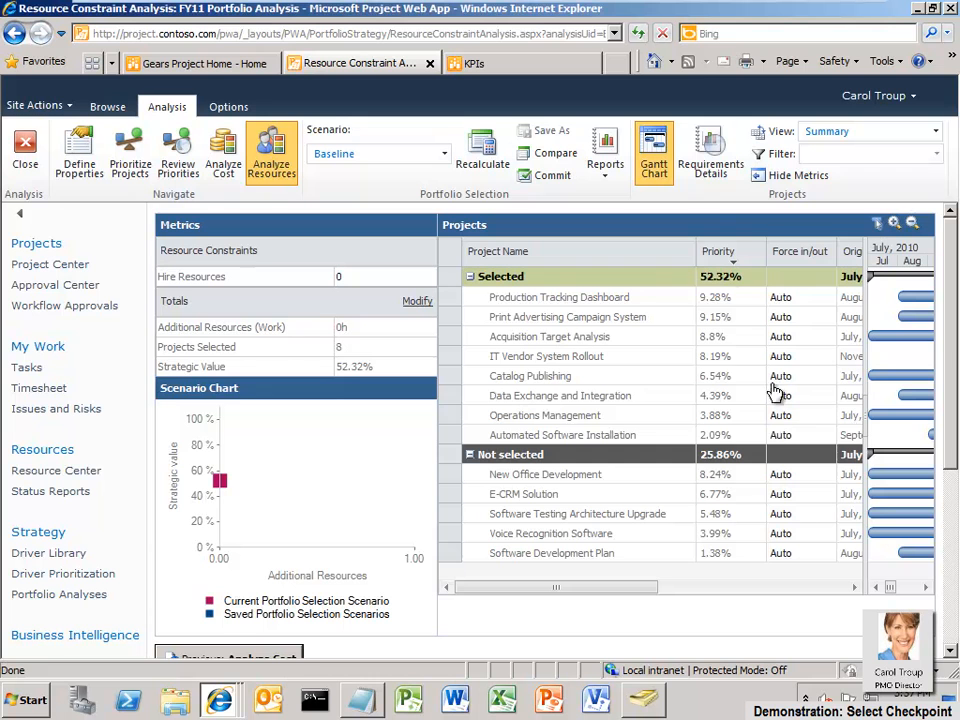
{"action": "left_click", "coordinate": [711, 167]}
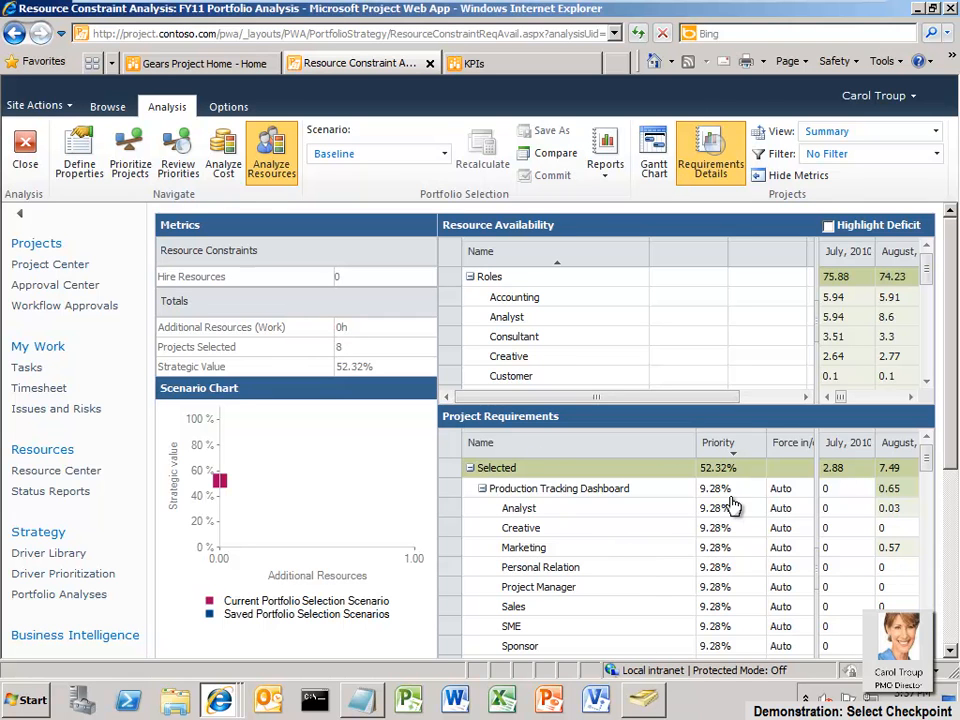
{"action": "left_click", "coordinate": [818, 185]}
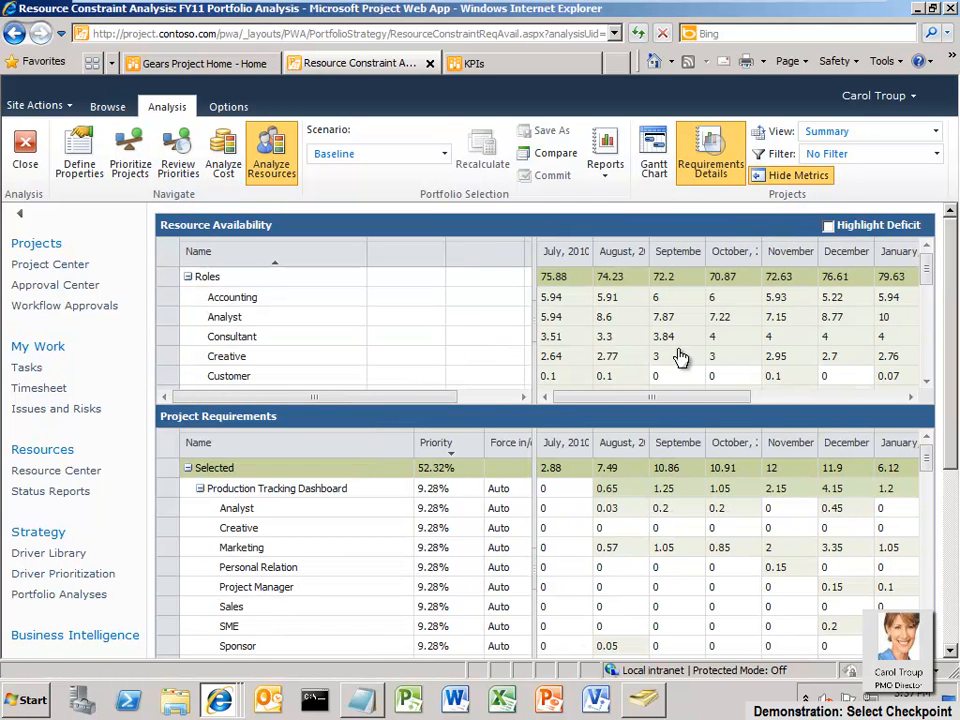
{"action": "left_click", "coordinate": [828, 226]}
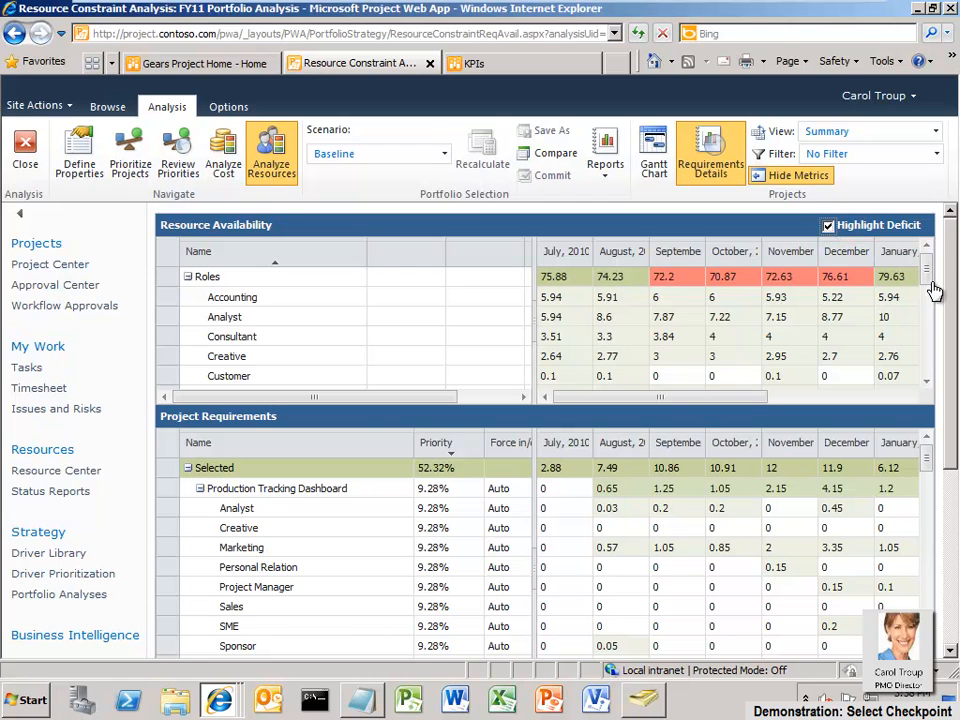
Examine the monthly availability by role for deficits, and compare it with the requirements of the unselected projects, collapsing the selected group
{"action": "left_click_drag", "start_coordinate": [926, 279], "coordinate": [932, 321]}
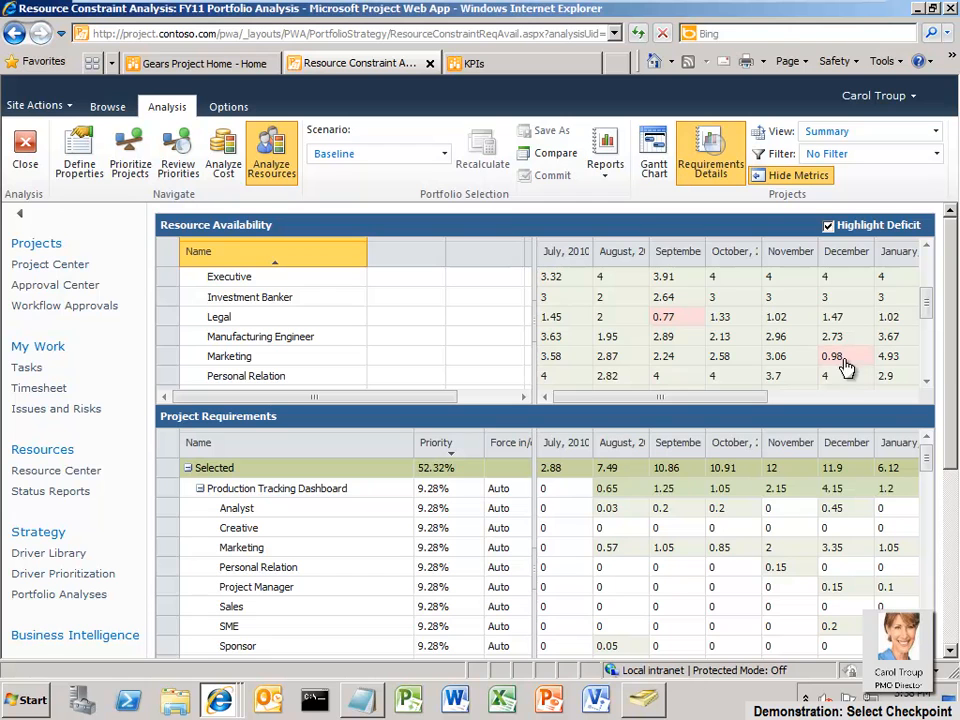
{"action": "left_click", "coordinate": [927, 384]}
{"action": "left_click", "coordinate": [927, 384]}
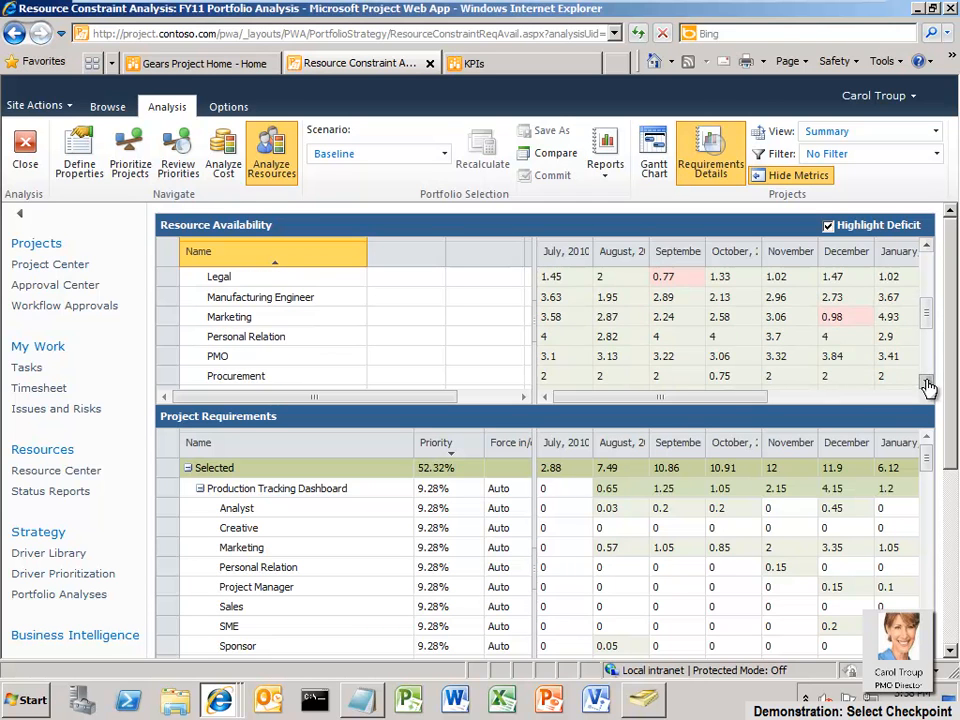
{"action": "left_click", "coordinate": [927, 384]}
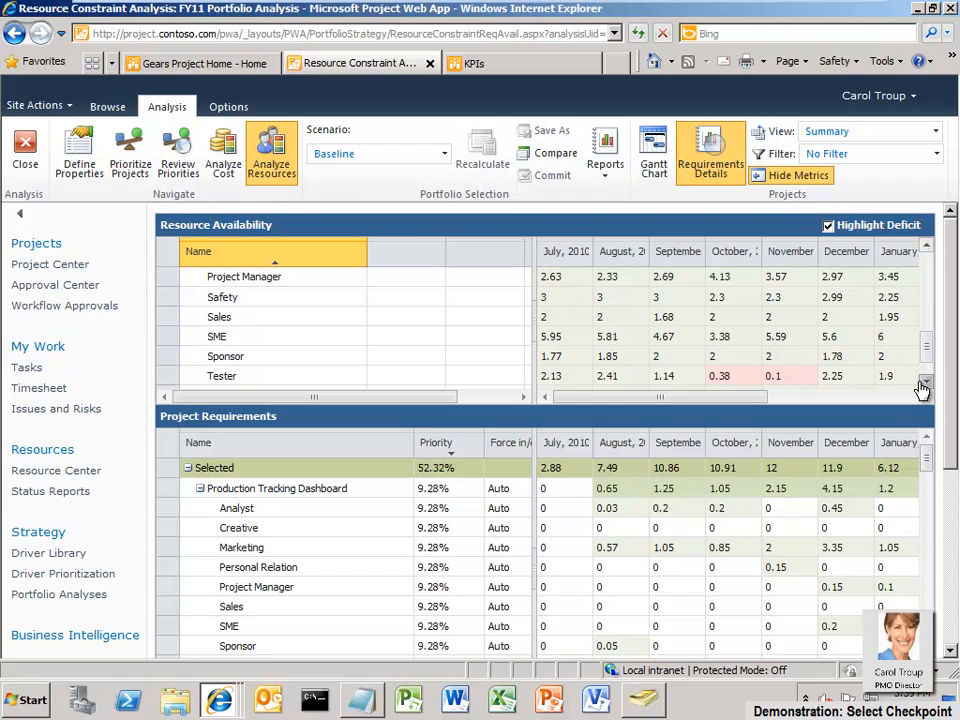
{"action": "left_click", "coordinate": [189, 470]}
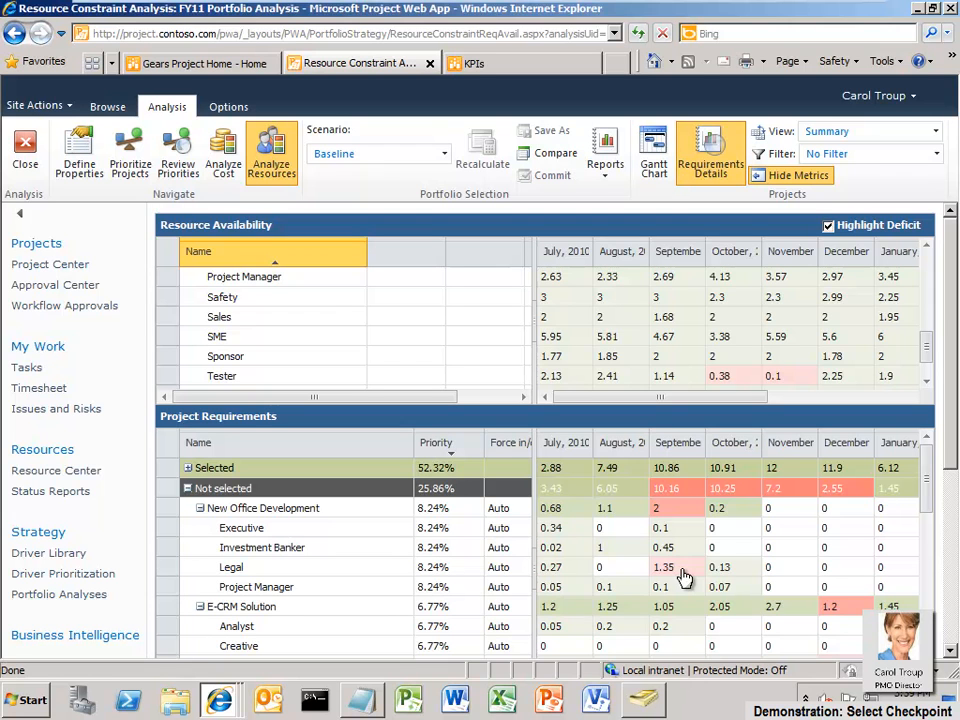
{"action": "left_click", "coordinate": [931, 317]}
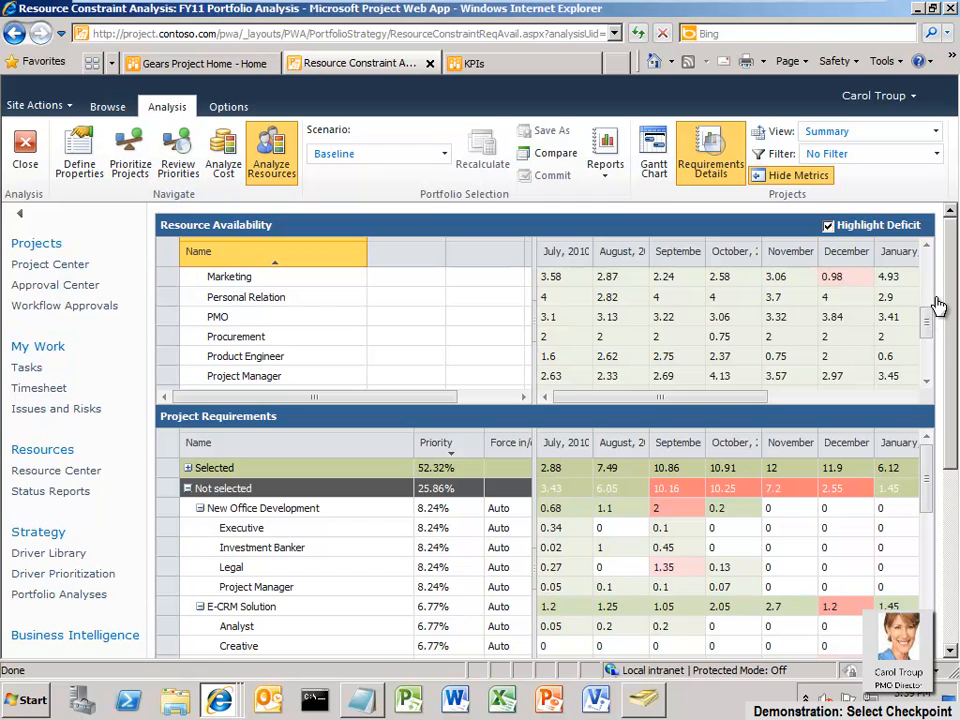
{"action": "left_click", "coordinate": [929, 275]}
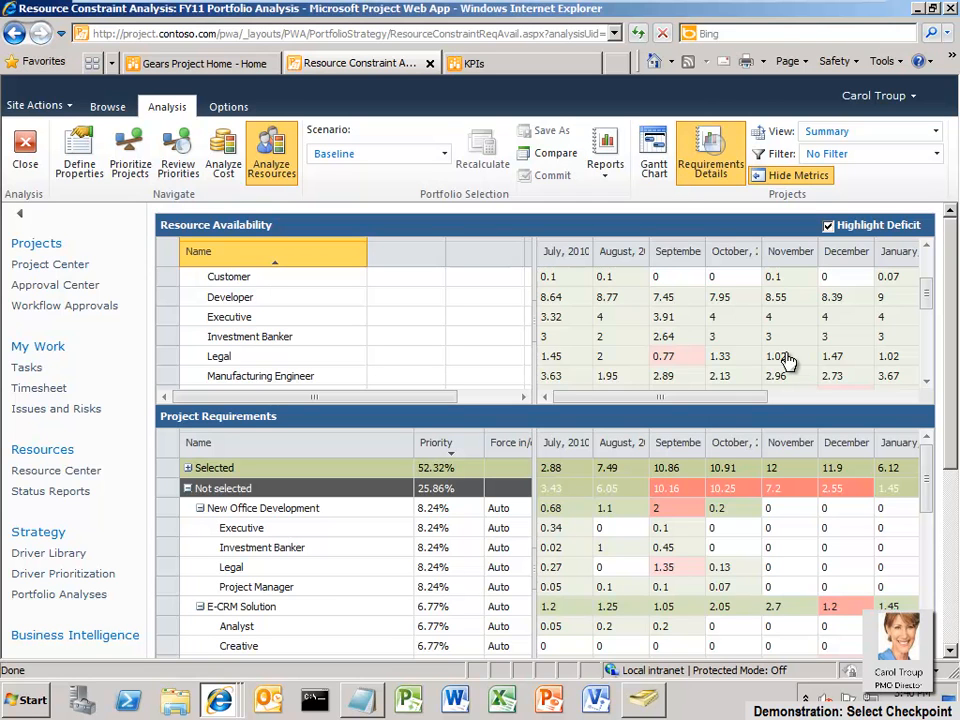
Move the New Office Development project's new start to December, 2010 in the Gantt chart view, and recalculate the project selection
{"action": "left_click", "coordinate": [655, 170]}
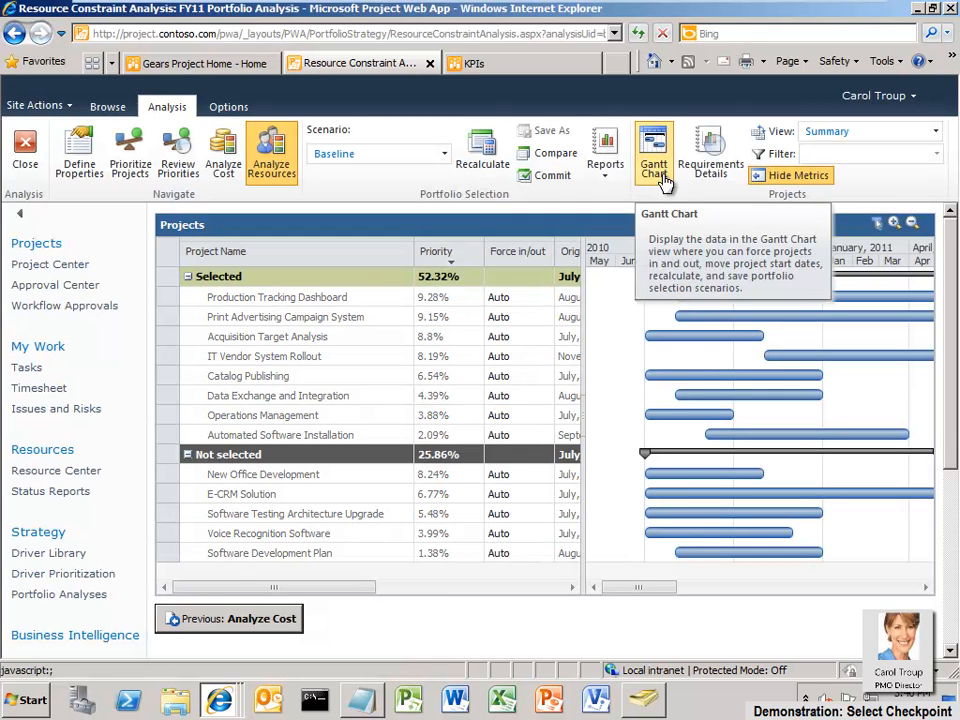
{"action": "left_click", "coordinate": [163, 474]}
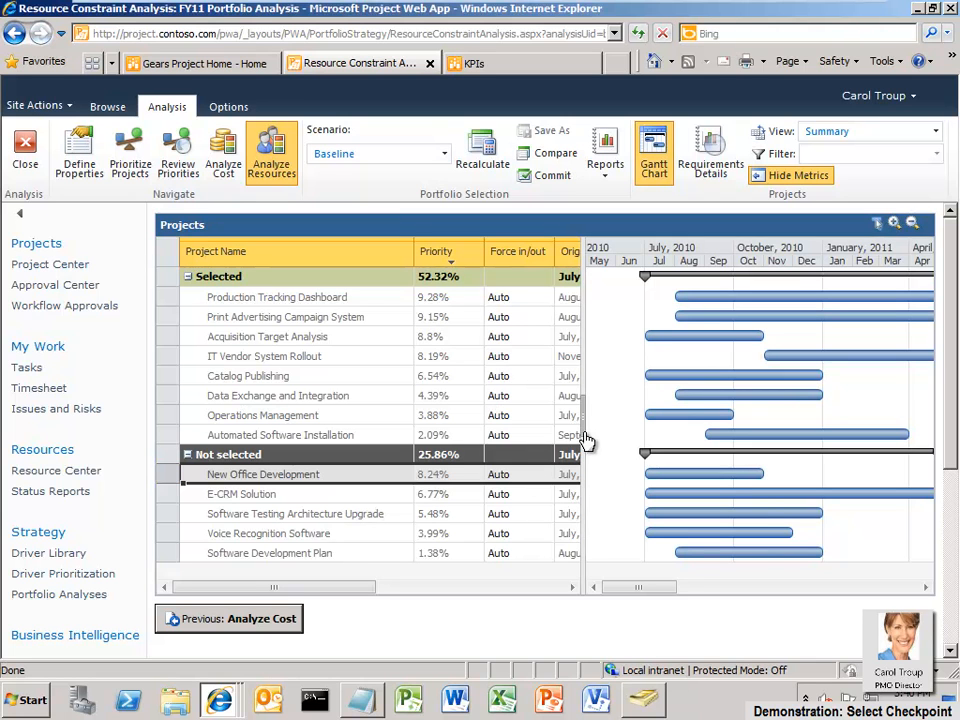
{"action": "left_click_drag", "start_coordinate": [585, 440], "coordinate": [714, 420]}
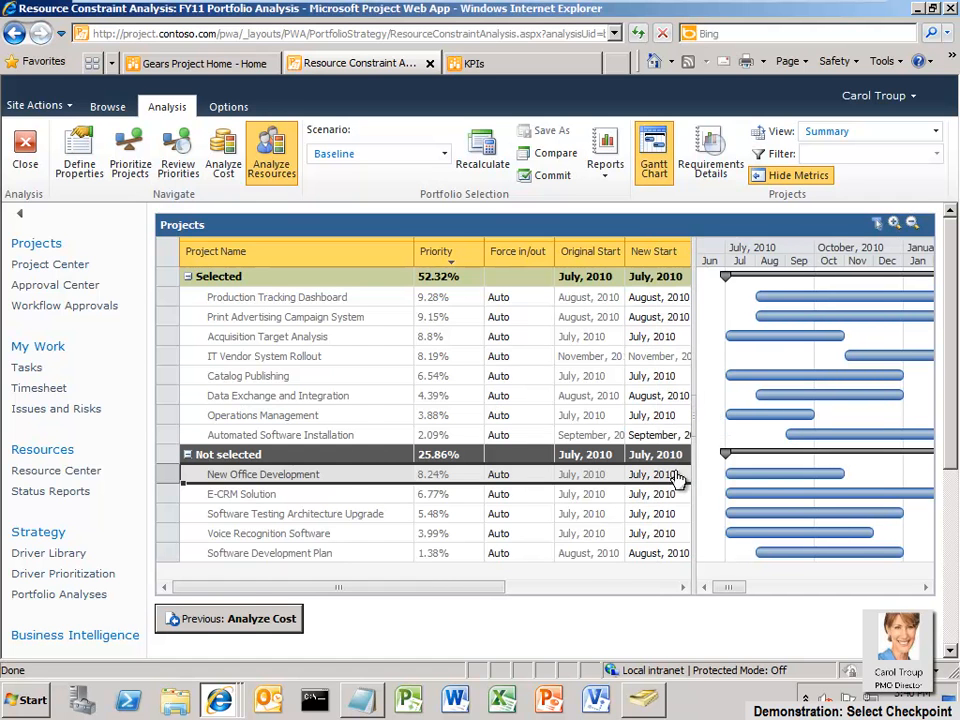
{"action": "left_click", "coordinate": [679, 474]}
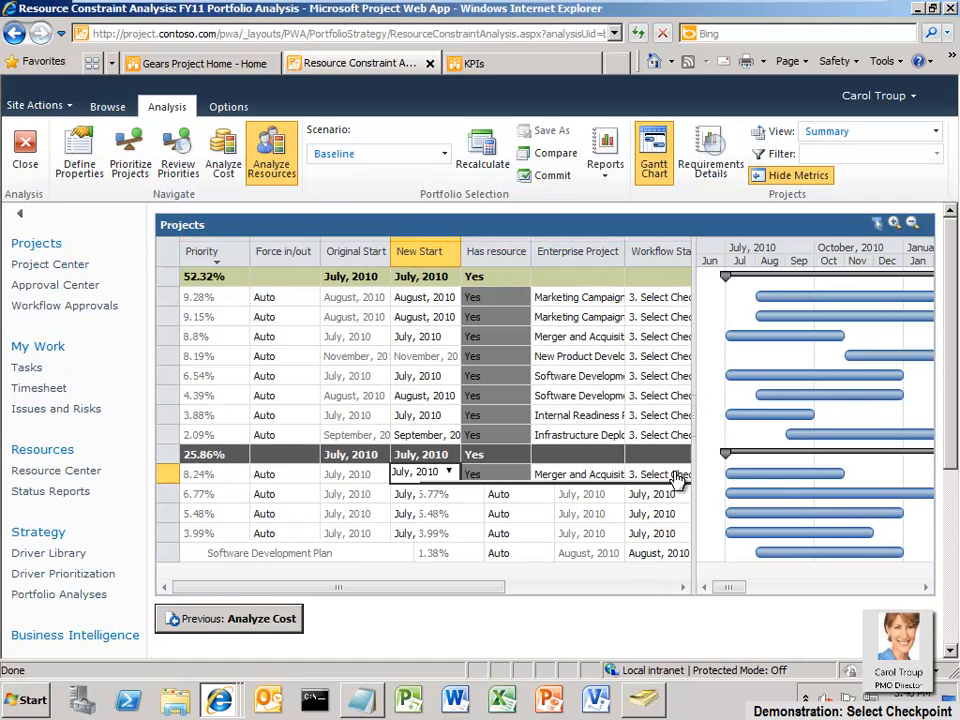
{"action": "left_click", "coordinate": [450, 474]}
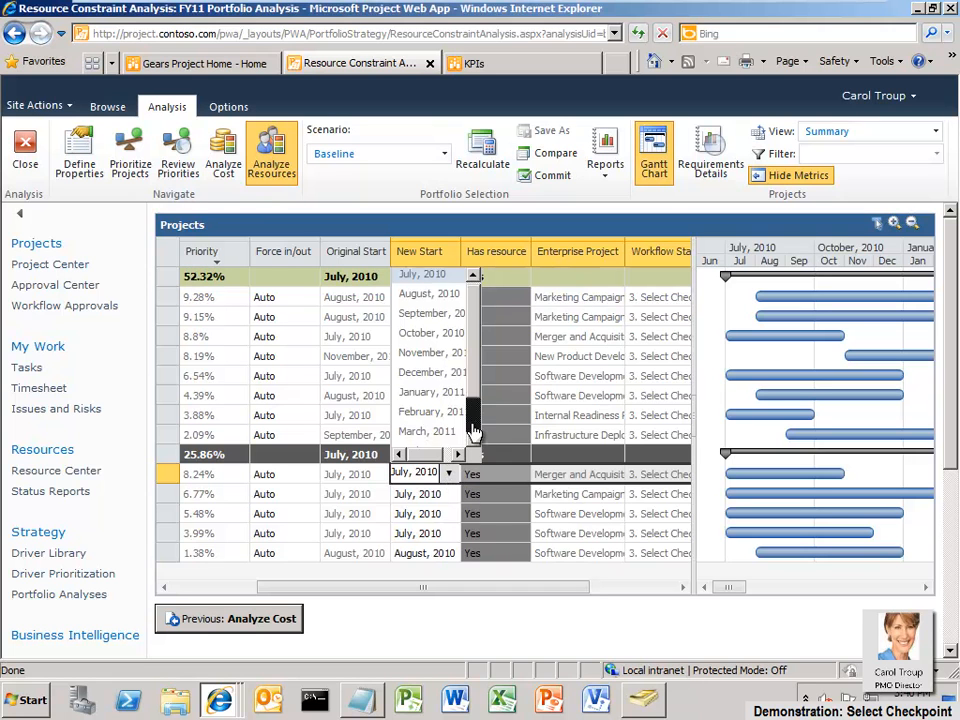
{"action": "scroll", "coordinate": [474, 432], "scroll_direction": "down", "scroll_amount": 1}
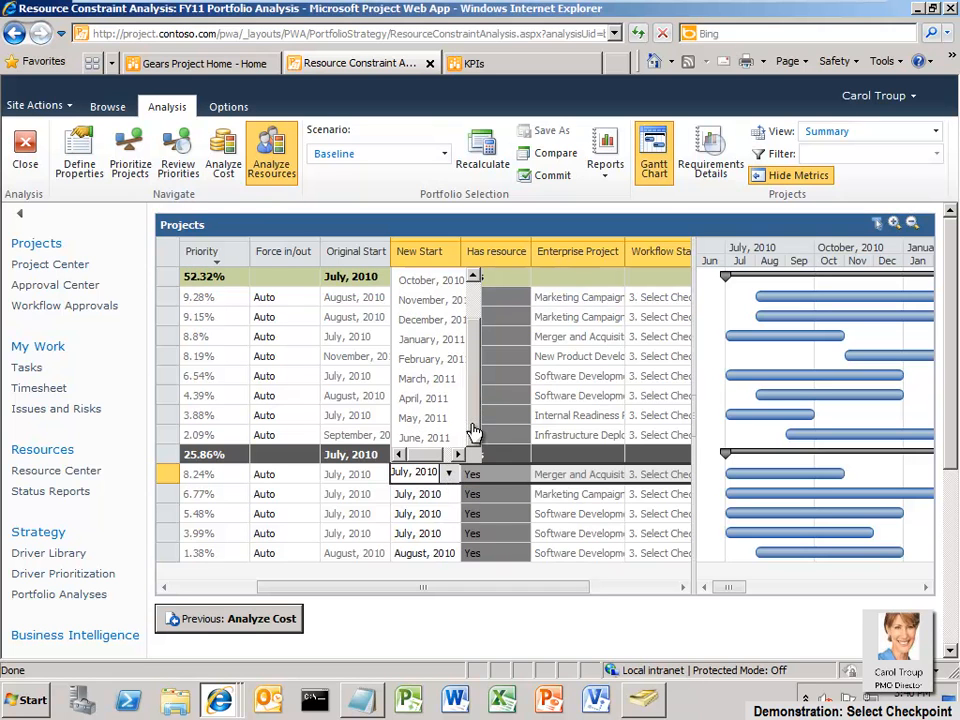
{"action": "left_click", "coordinate": [446, 321]}
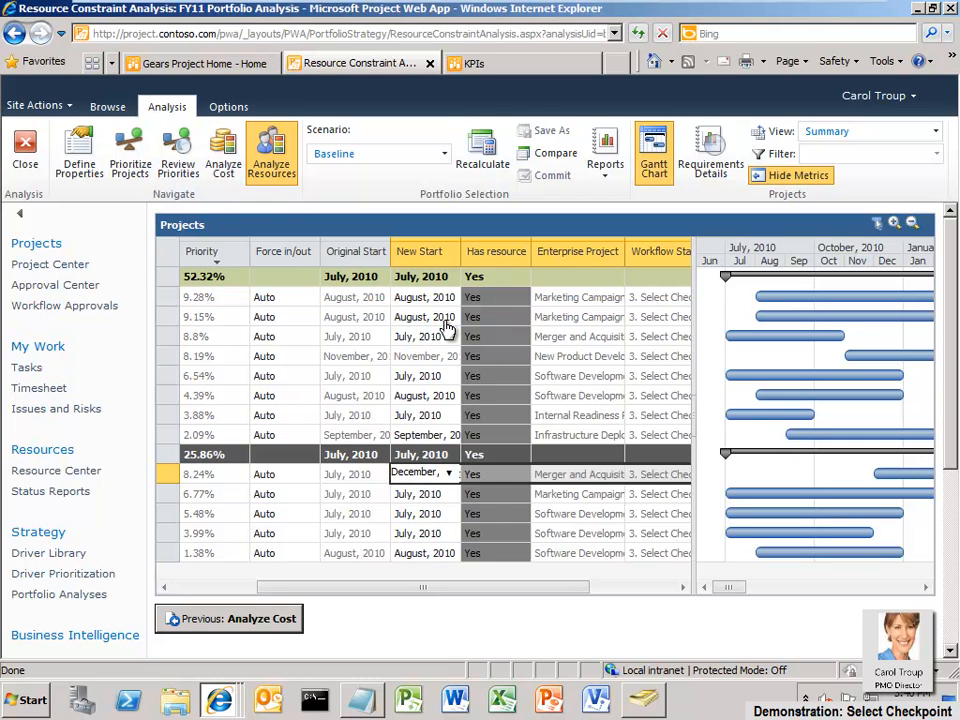
{"action": "left_click", "coordinate": [484, 152]}
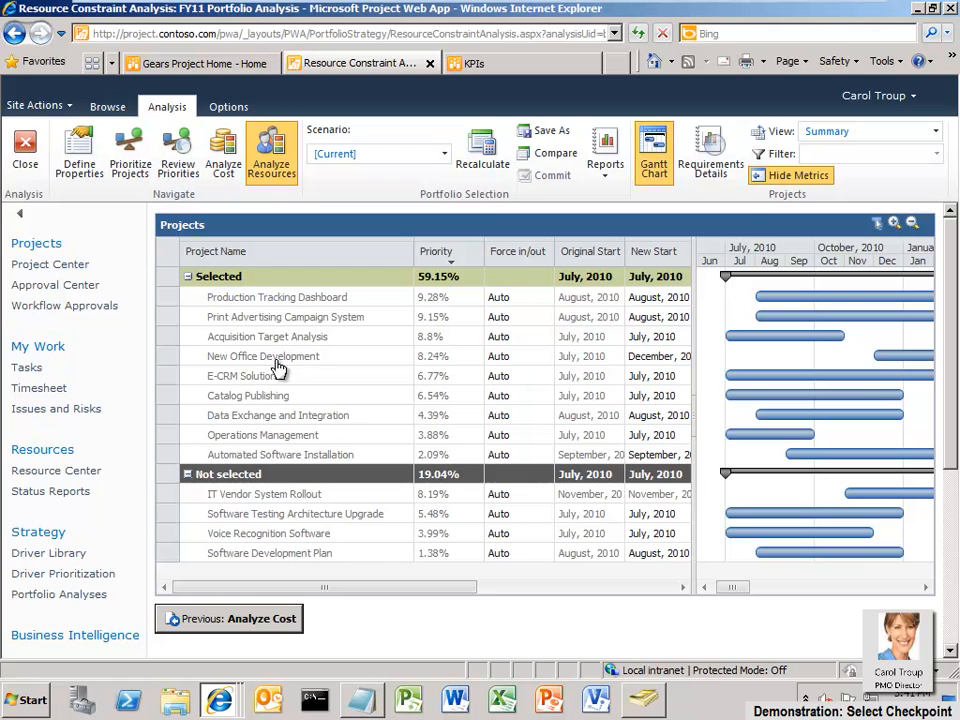
Show the metrics again, set Hire Resources to 2 and recalculate the project selection
{"action": "left_click", "coordinate": [757, 178]}
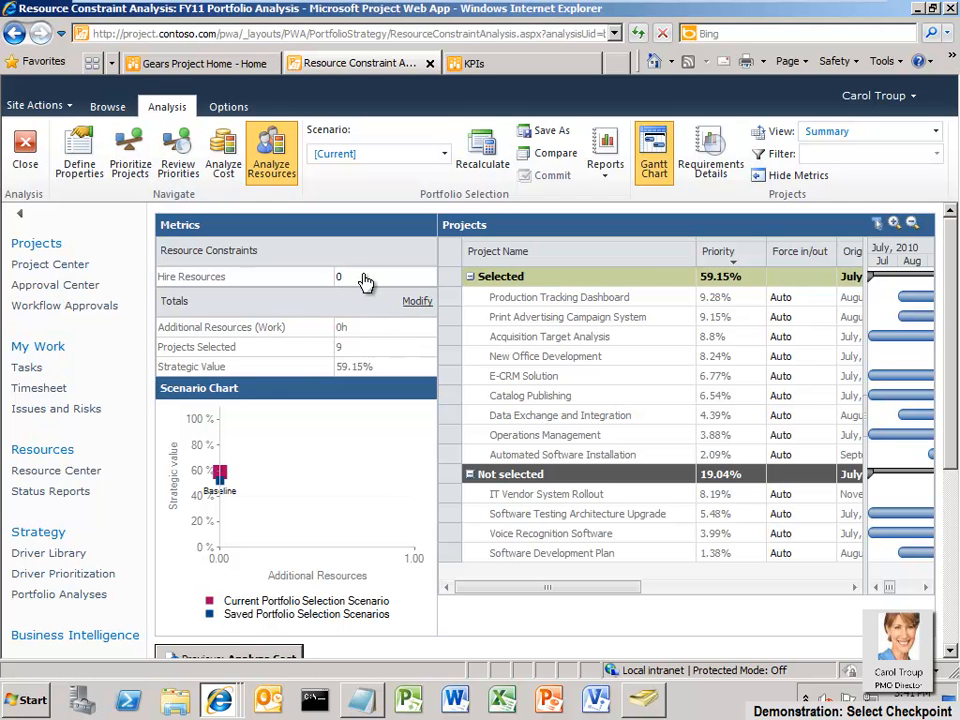
{"action": "key", "text": "BackSpace"}
{"action": "type", "text": "2"}
{"action": "left_click", "coordinate": [470, 163]}
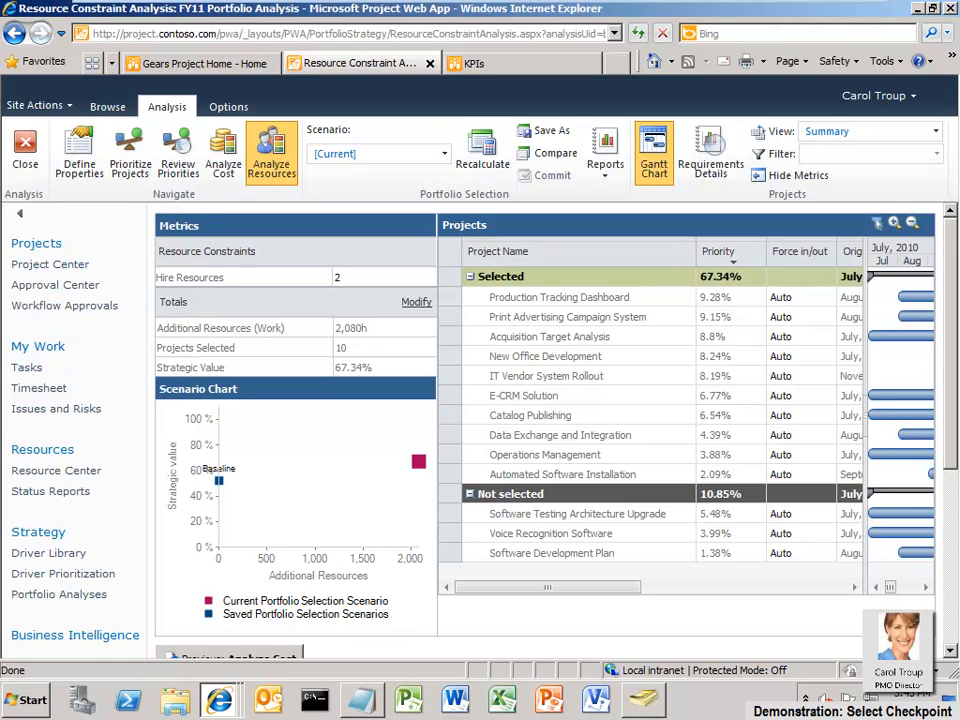
Open the Hired Resources Report and review the role, project, dates, cost, work and rate of each hire
{"action": "left_click", "coordinate": [605, 172]}
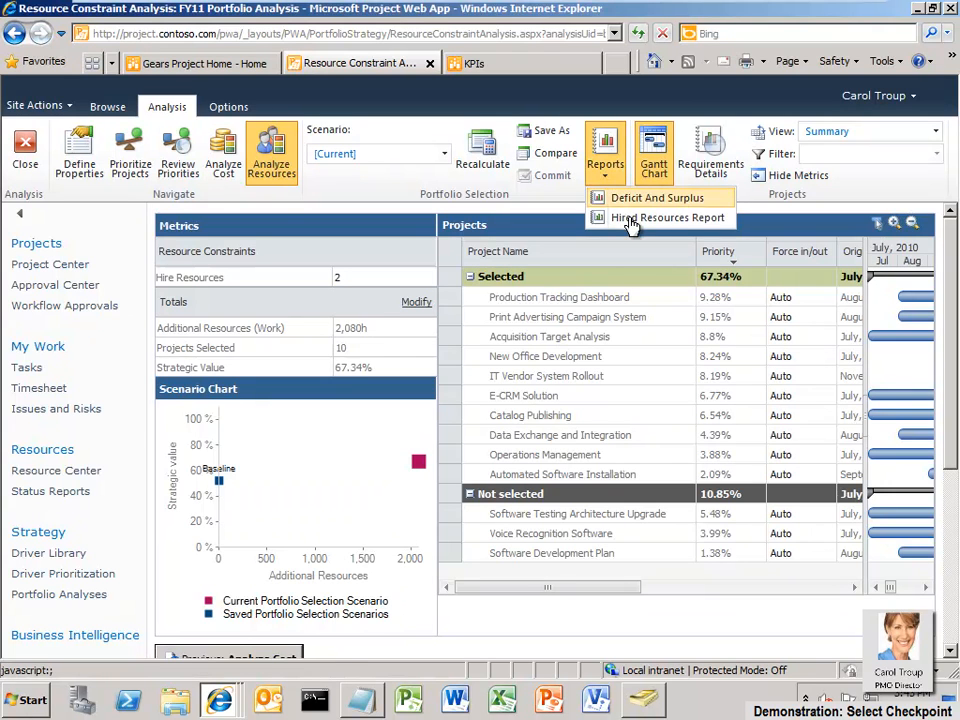
{"action": "left_click", "coordinate": [614, 217]}
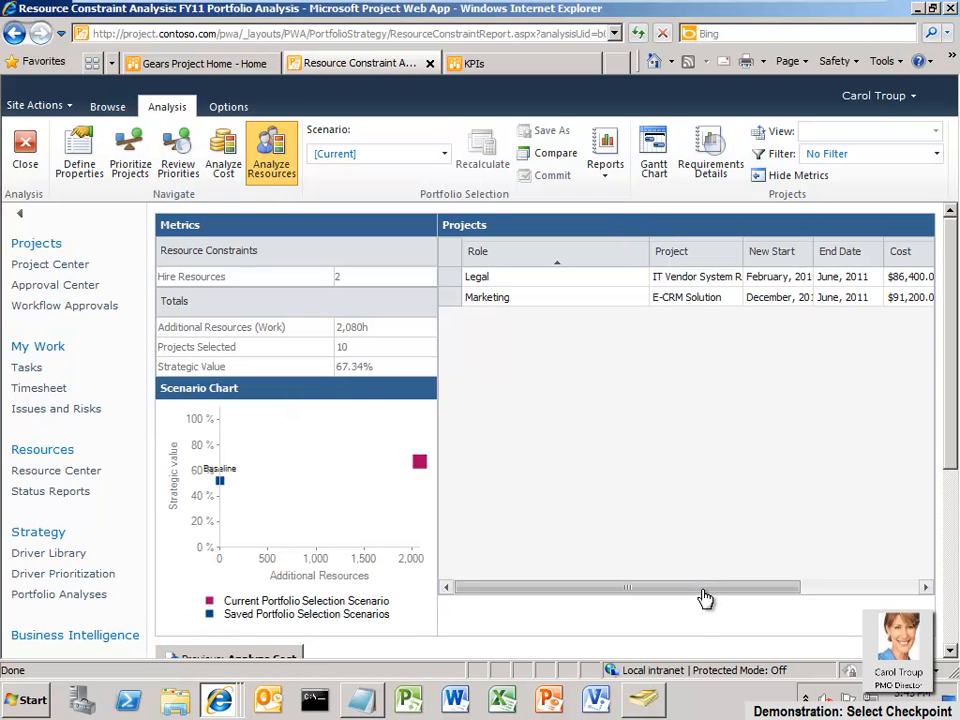
{"action": "left_click_drag", "start_coordinate": [705, 597], "coordinate": [788, 603]}
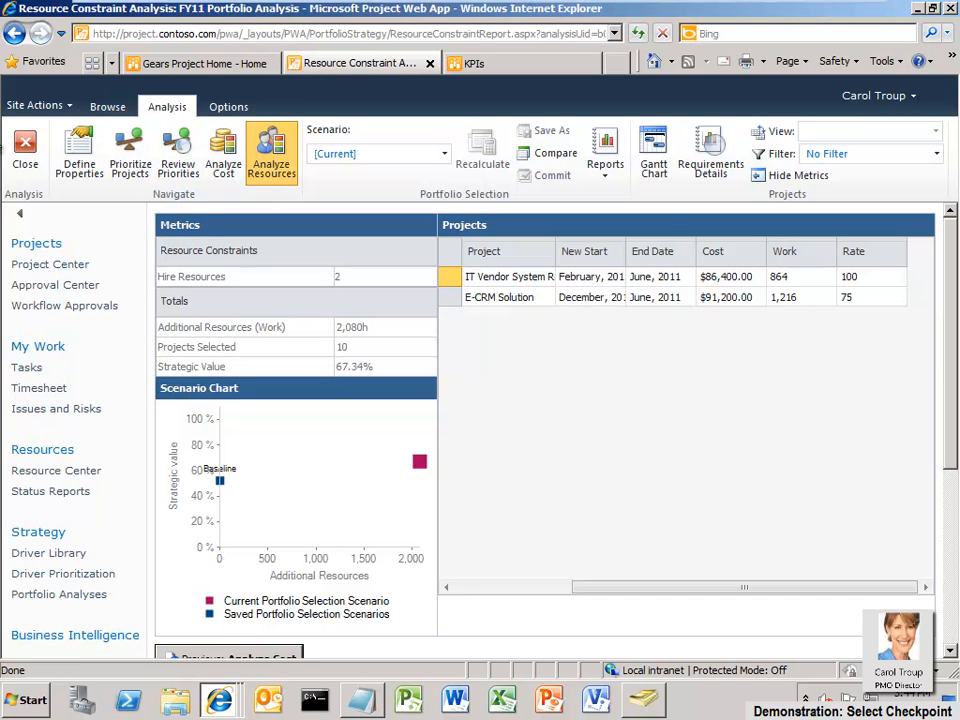
Close the portfolio analysis and go to the site's Home page
{"action": "left_click", "coordinate": [24, 148]}
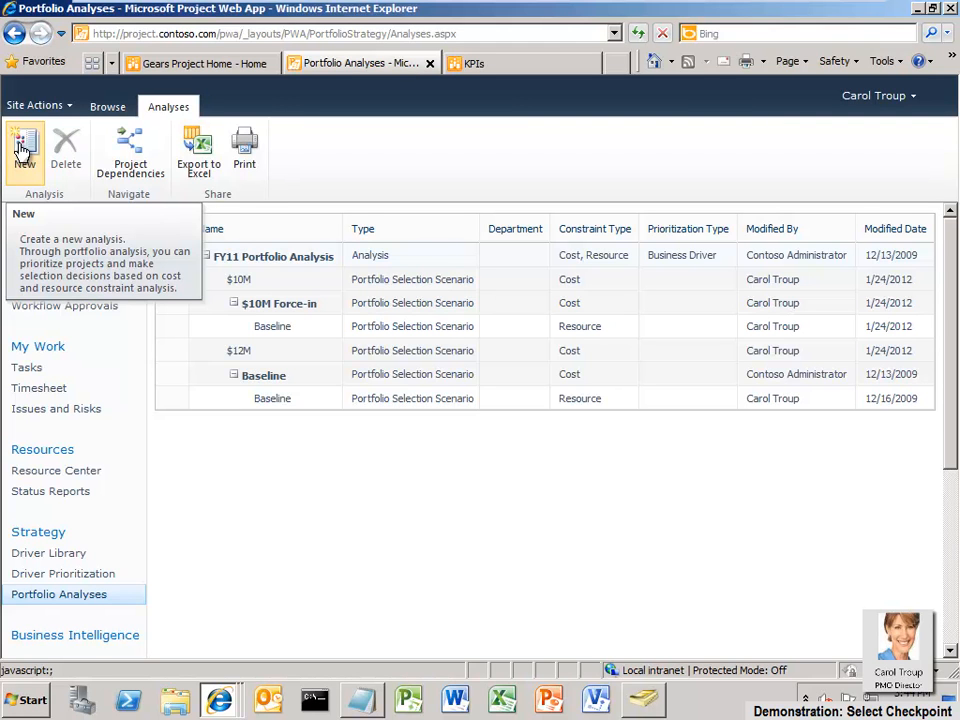
{"action": "left_click", "coordinate": [105, 107]}
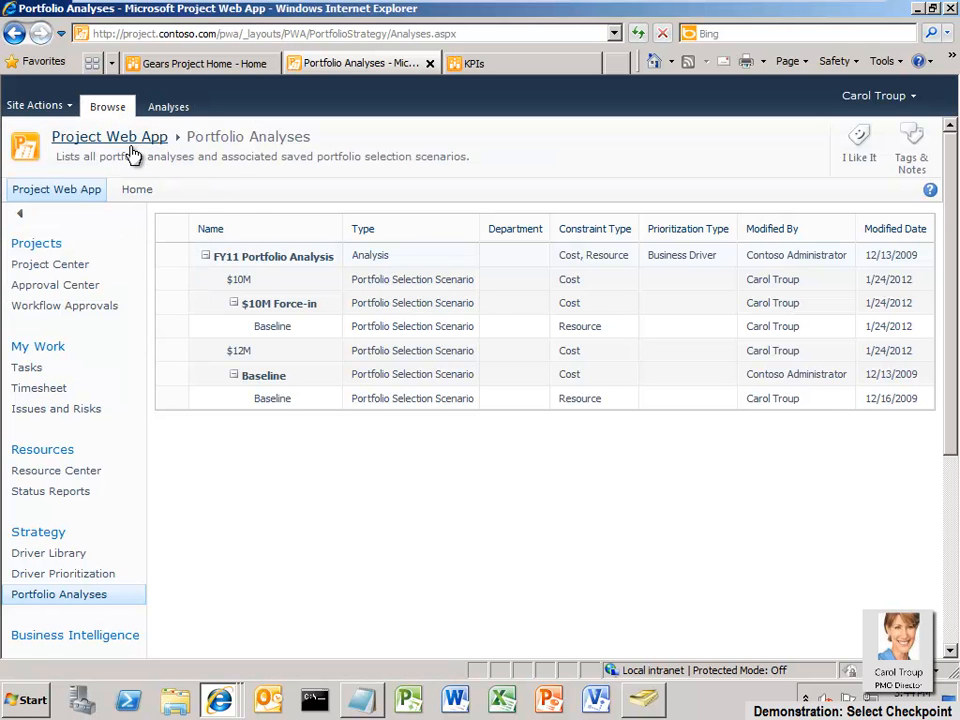
{"action": "left_click", "coordinate": [135, 191]}
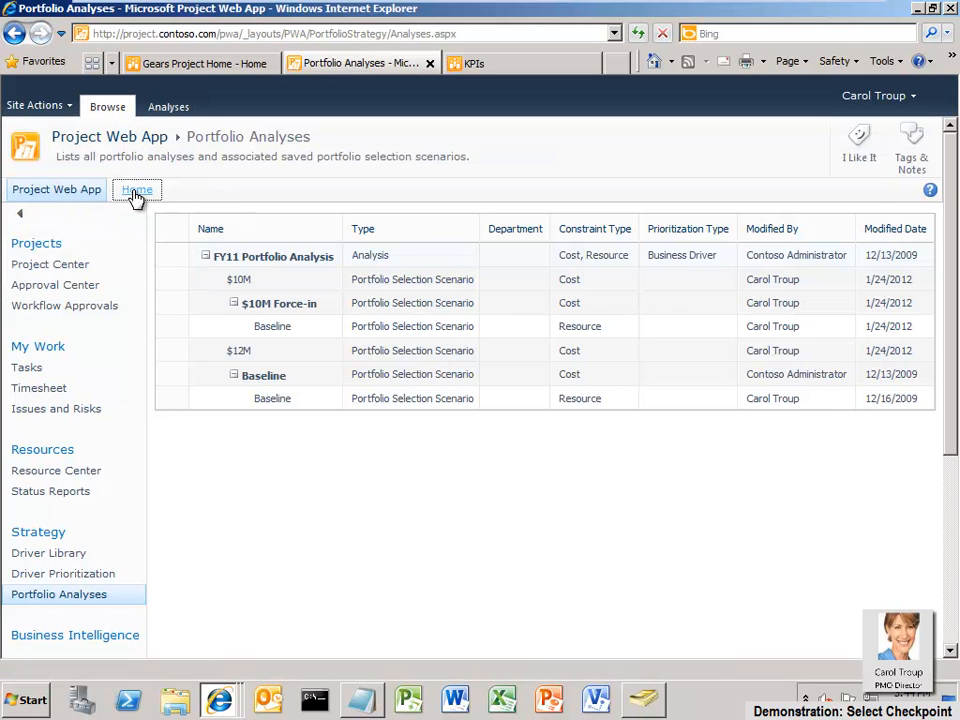